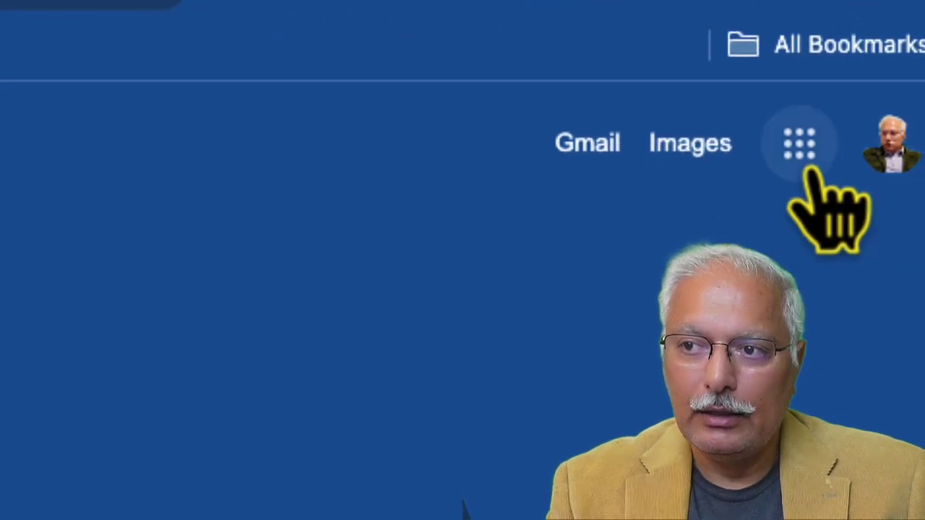
# Step: Browse the Google apps grid, then close it
pyautogui.click(822, 200)
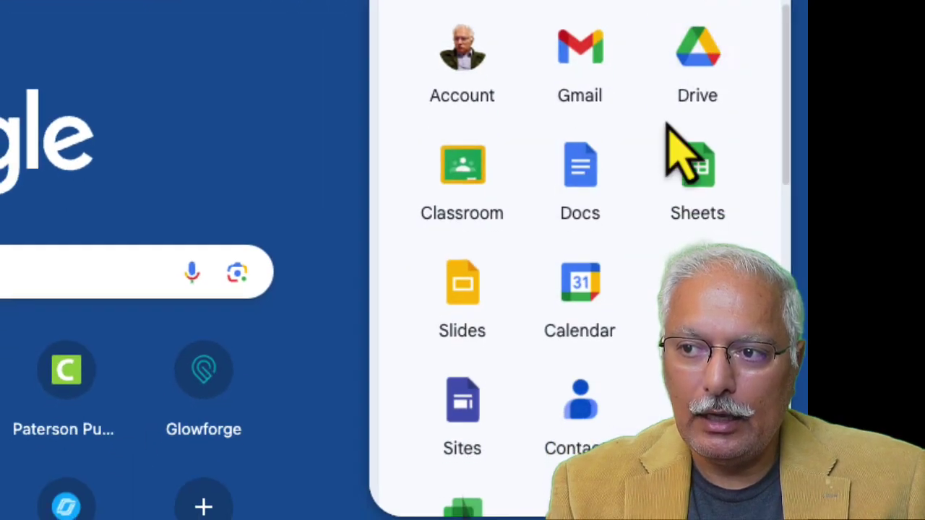
pyautogui.scroll(-10, 668, 131)
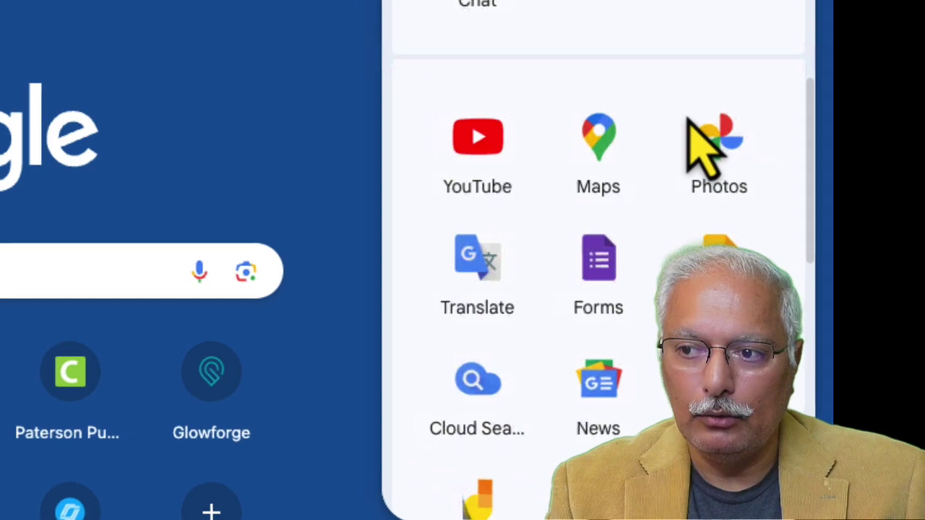
pyautogui.scroll(-15, 693, 130)
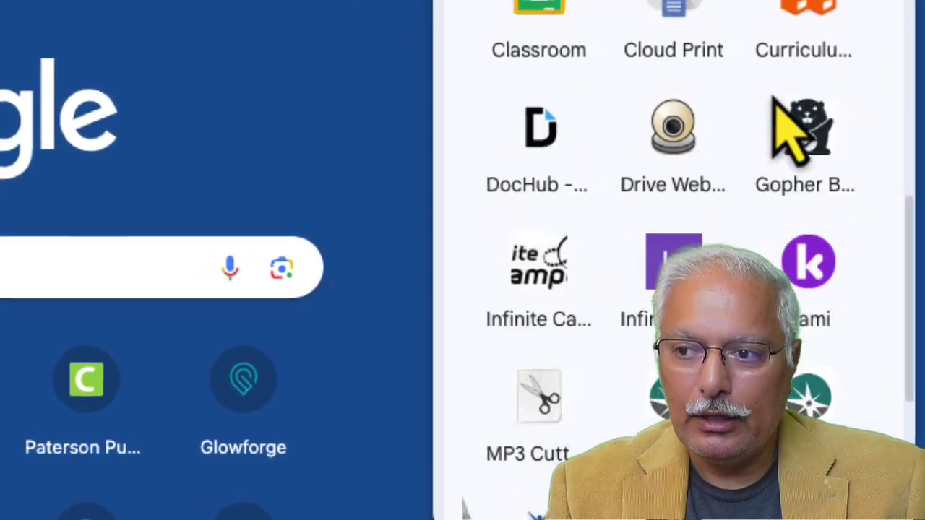
pyautogui.scroll(-2, 791, 138)
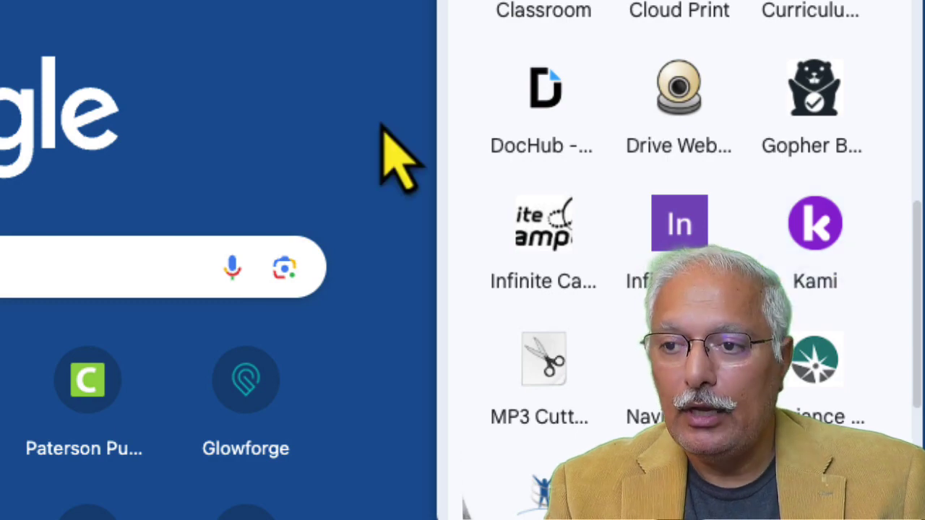
pyautogui.click(386, 158)
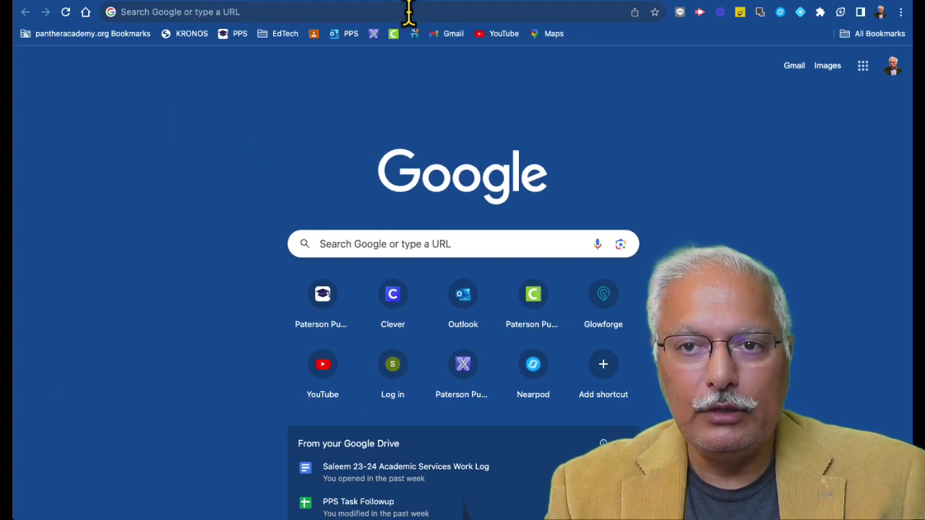
# Step: Search 'kami for Chrome extension' and go to its Chrome Web Store listing
pyautogui.click(412, 12)
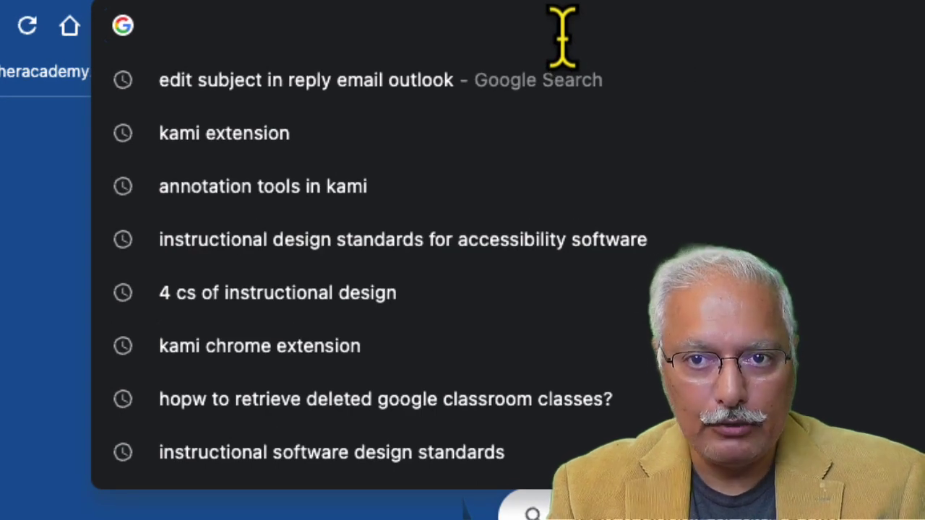
pyautogui.write('kam')
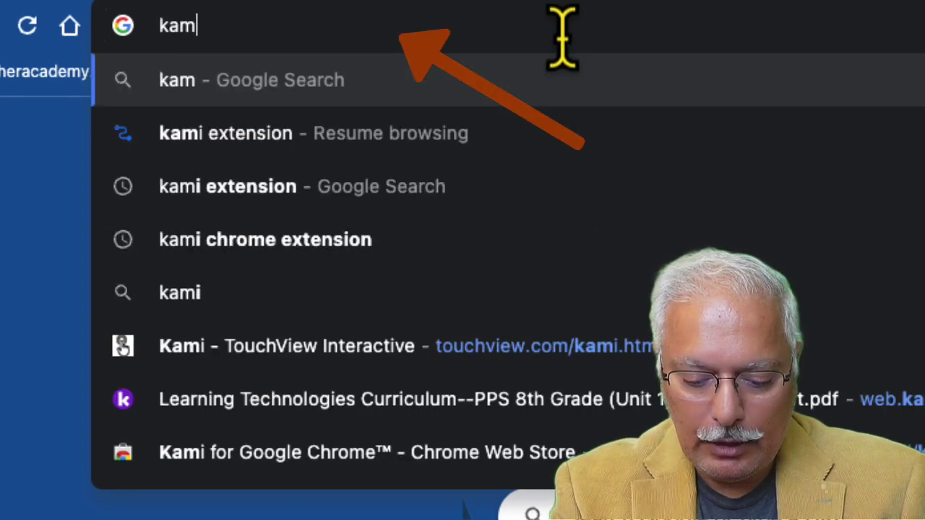
pyautogui.write('i for Chrome exte')
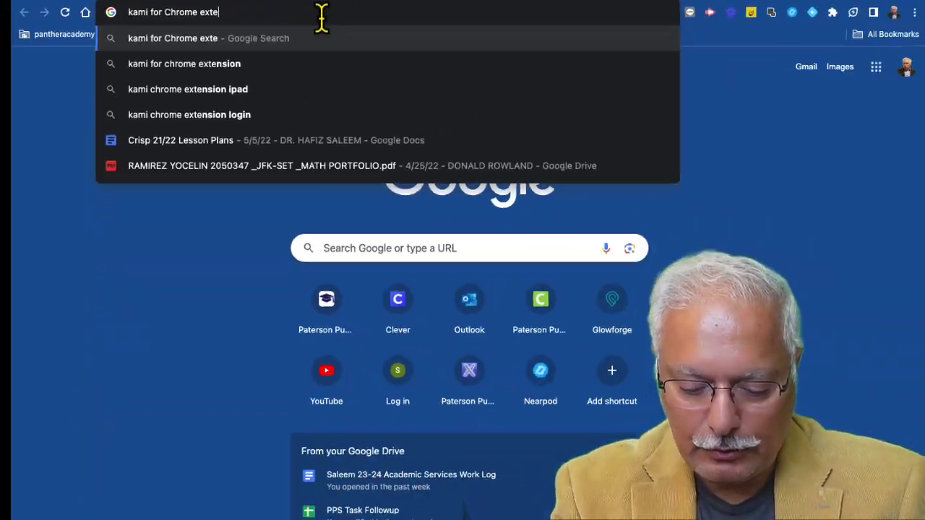
pyautogui.write('nsion')
pyautogui.press('Return')
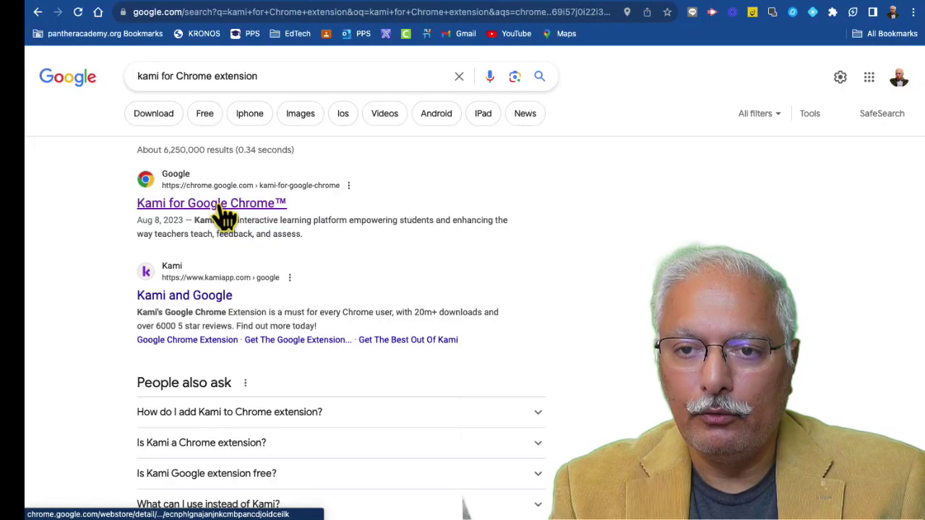
pyautogui.click(219, 206)
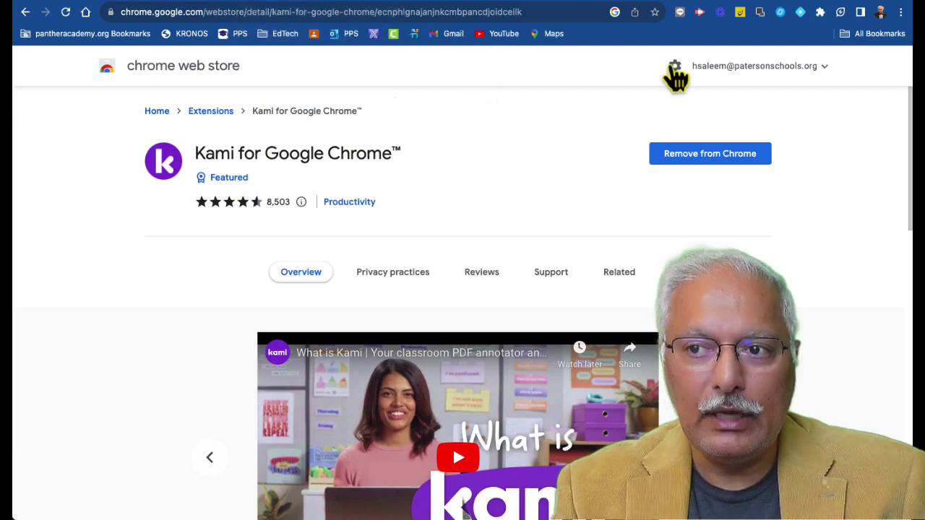
# Step: Confirm the Kami listing shows 'Remove from Chrome', then bring up the Google Calendar tab
pyautogui.moveTo(659, 55); pyautogui.dragTo(801, 74)
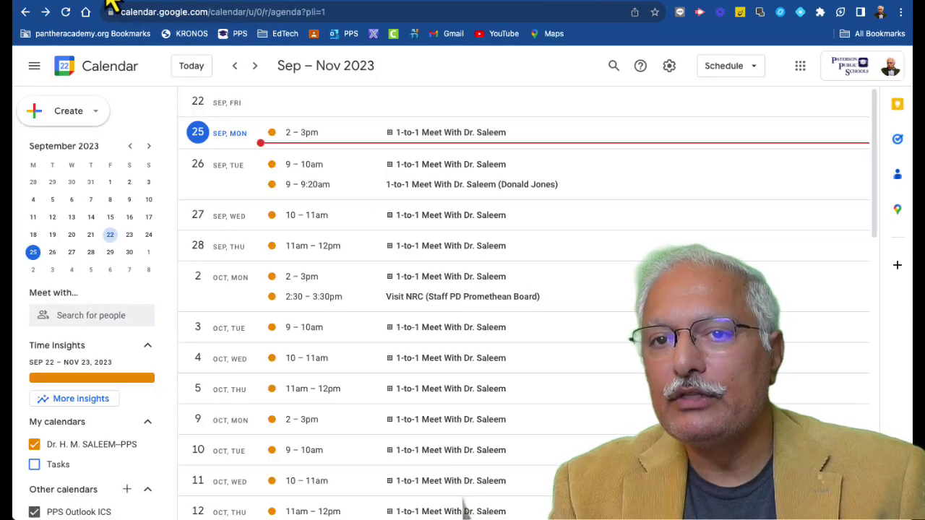
# Step: Switch to the Drive tab and launch Google Classroom from the apps grid
pyautogui.click(97, 4)
pyautogui.click(116, 3)
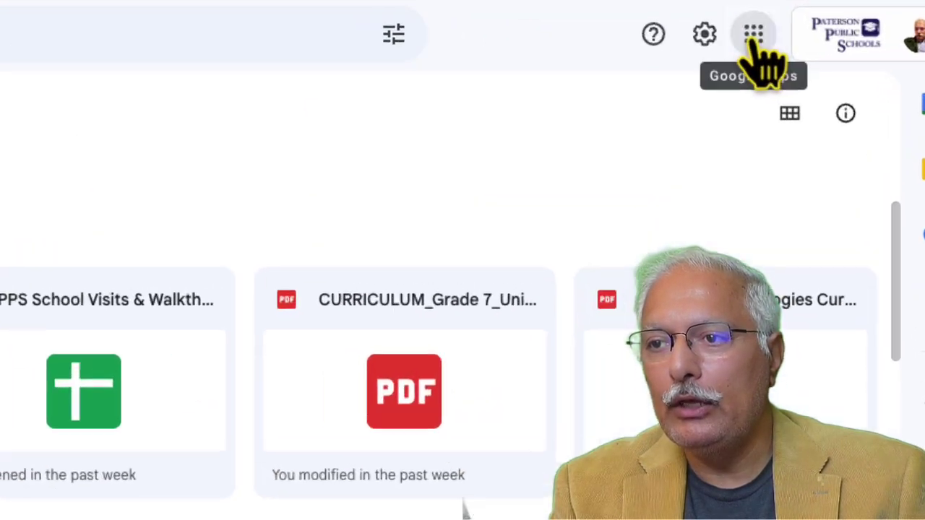
pyautogui.click(800, 65)
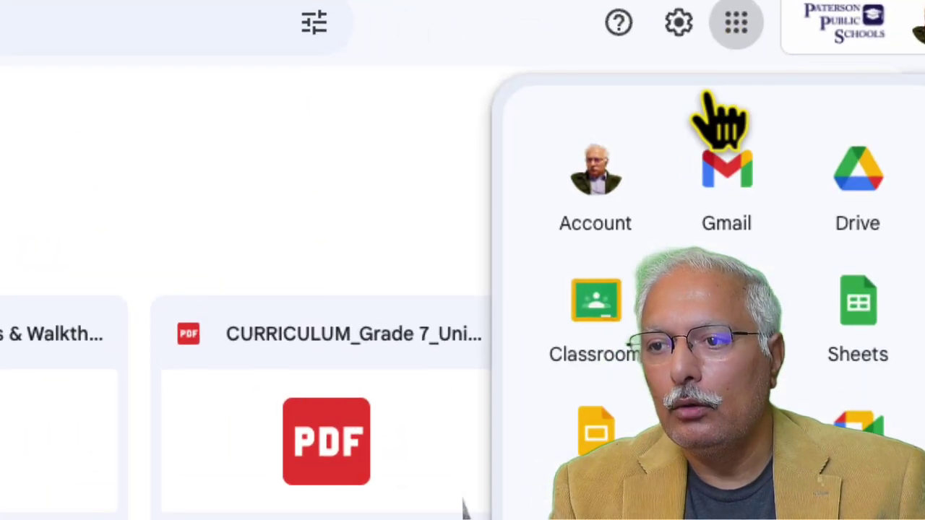
pyautogui.click(597, 321)
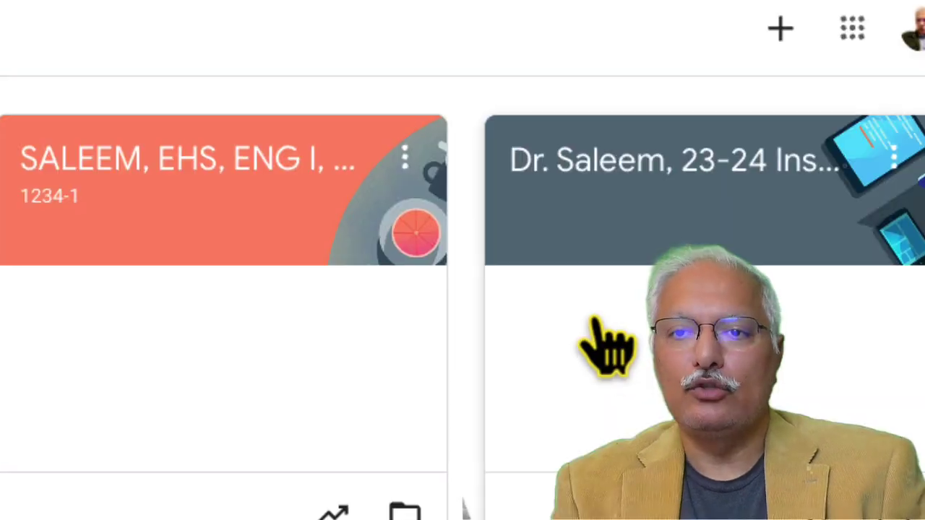
# Step: Enter the English I class, look over its Stream, and bring up Classwork's Create menu
pyautogui.click(604, 347)
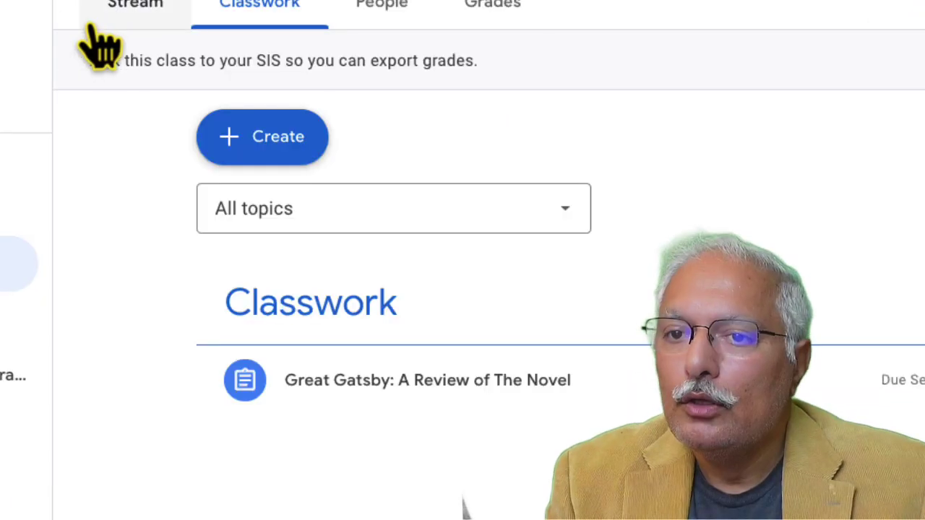
pyautogui.click(134, 37)
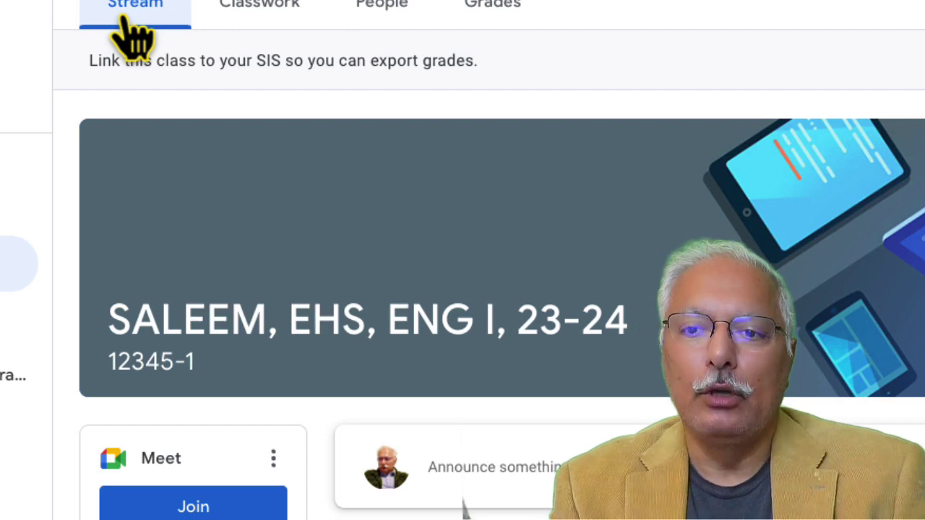
pyautogui.scroll(-1, 244, 299)
pyautogui.scroll(1, 248, 296)
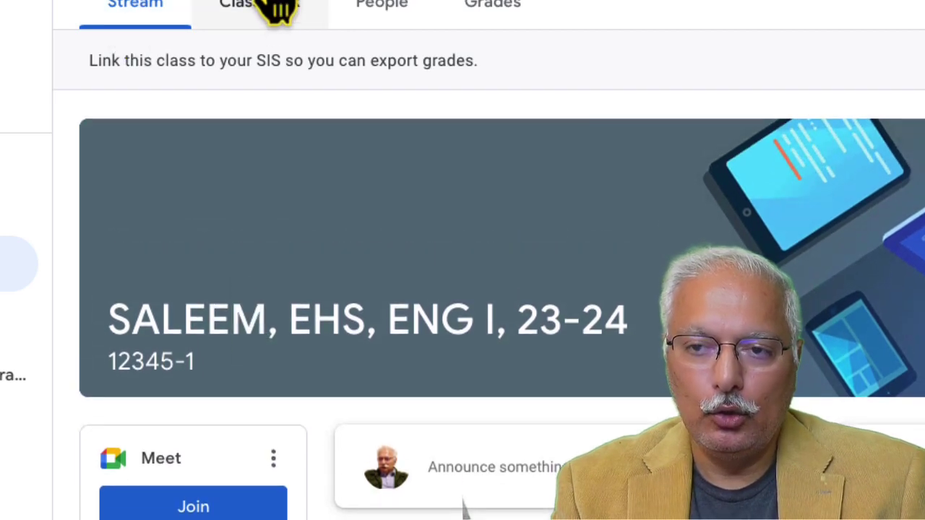
pyautogui.click(275, 9)
pyautogui.click(257, 153)
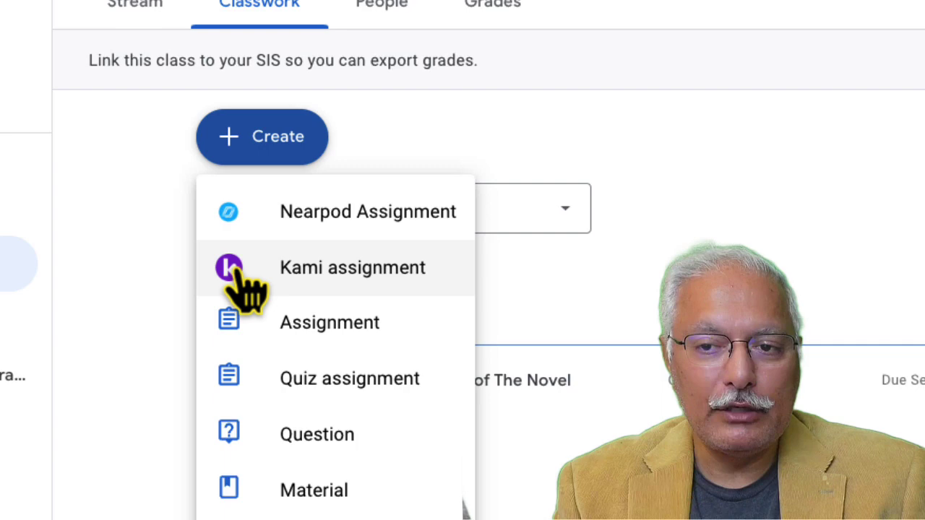
# Step: Start a Kami assignment titled 'Test Assignment' with instructions 'Fill in the attached KAMI PDF worksheet'
pyautogui.click(204, 278)
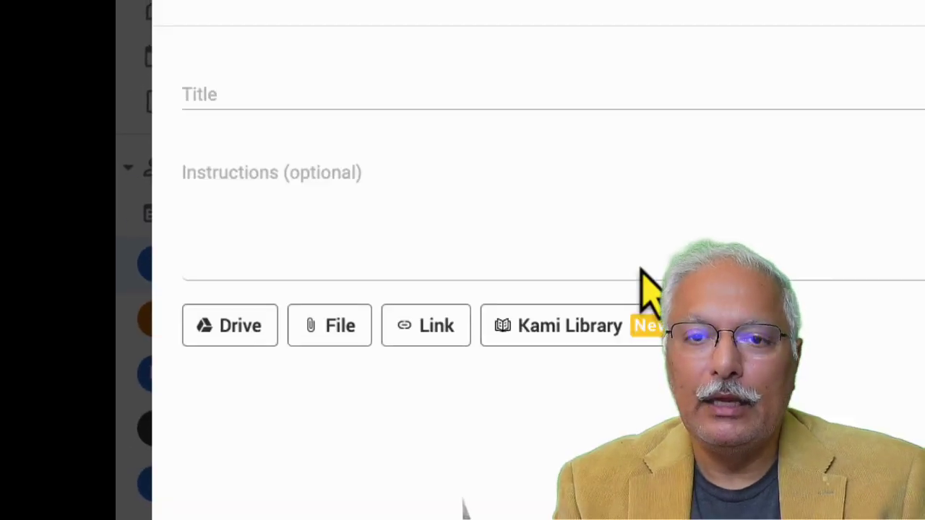
pyautogui.click(390, 87)
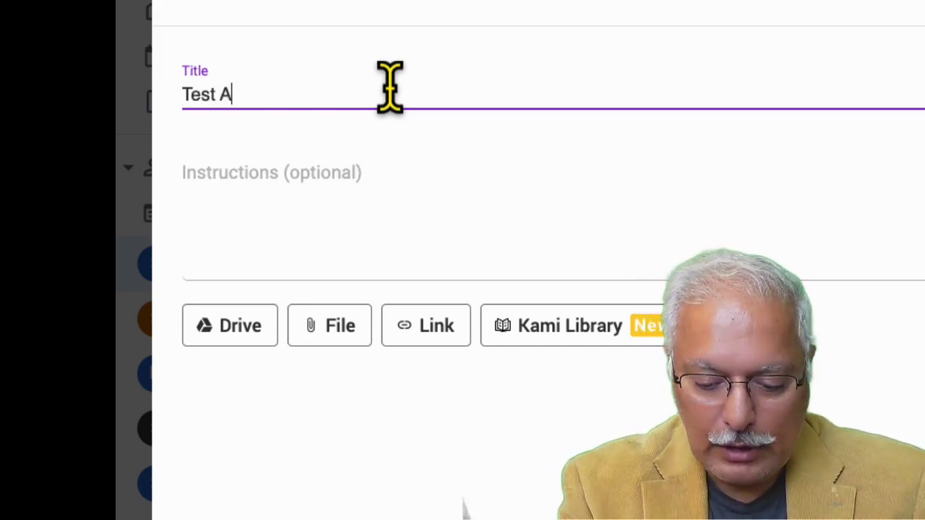
pyautogui.write('Test Assignment')
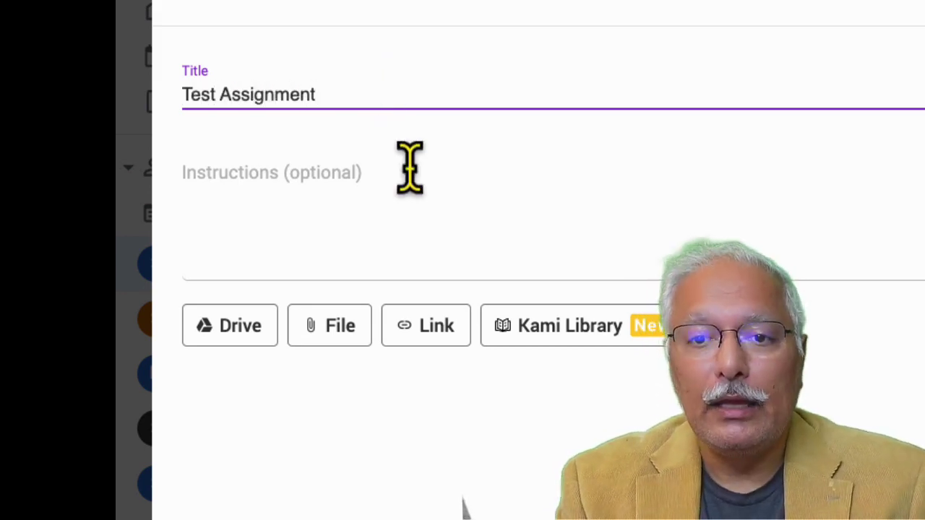
pyautogui.click(347, 165)
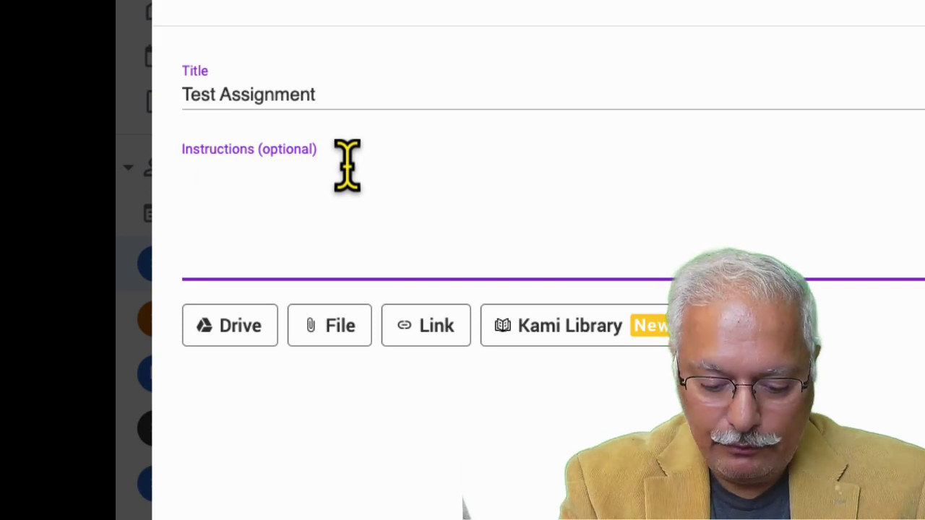
pyautogui.write('Fill in the attached KAMI P')
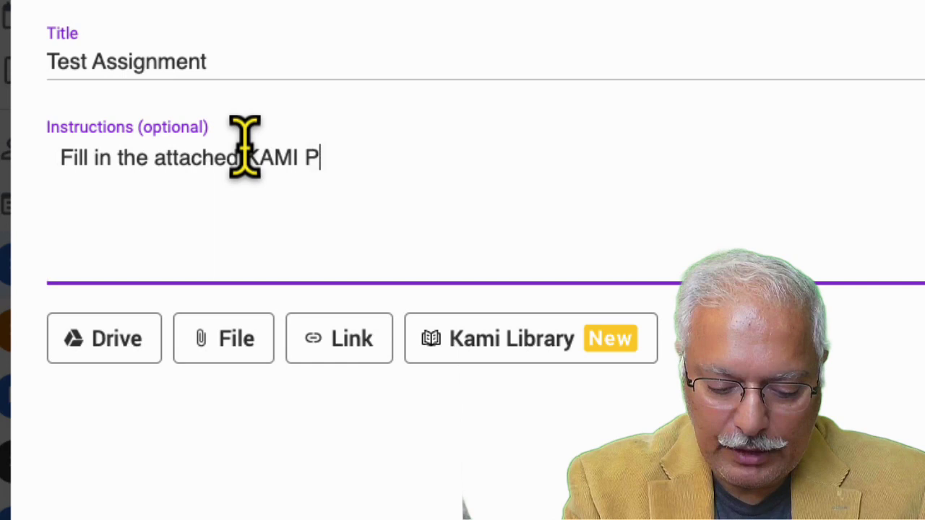
pyautogui.write('DF worksheet')
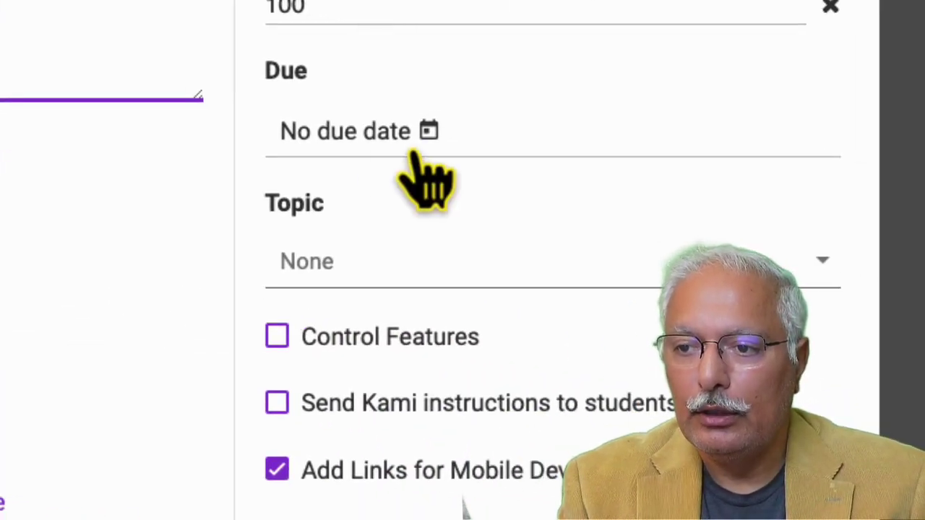
# Step: Set the assignment's due date to 29 Sep at 8 AM
pyautogui.click(376, 137)
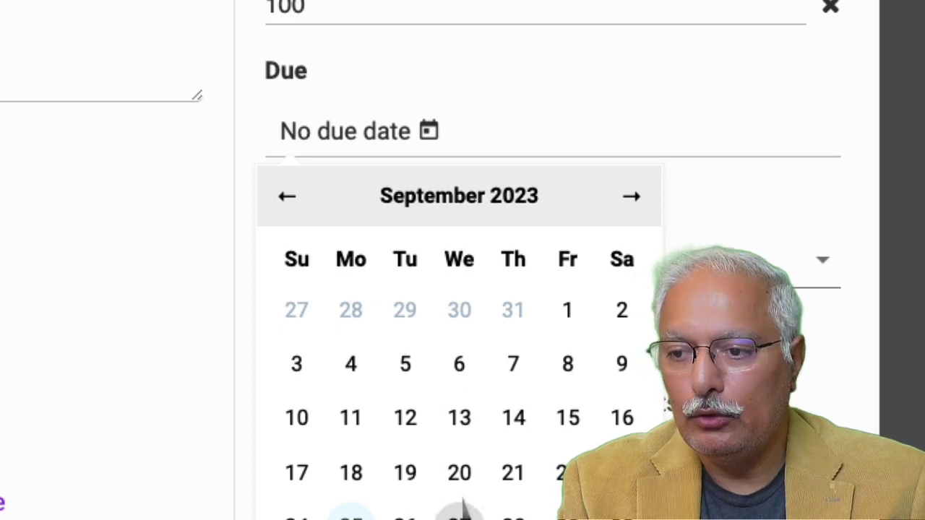
pyautogui.click(463, 511)
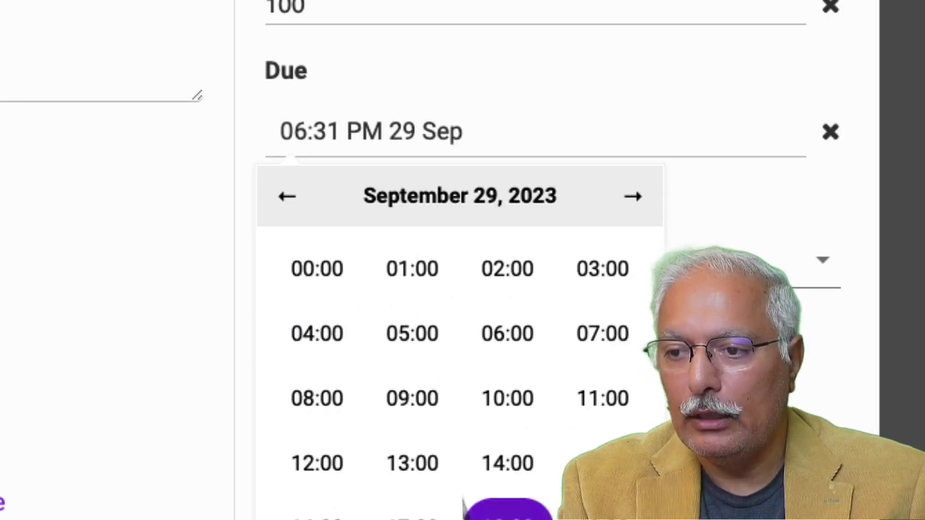
pyautogui.click(323, 416)
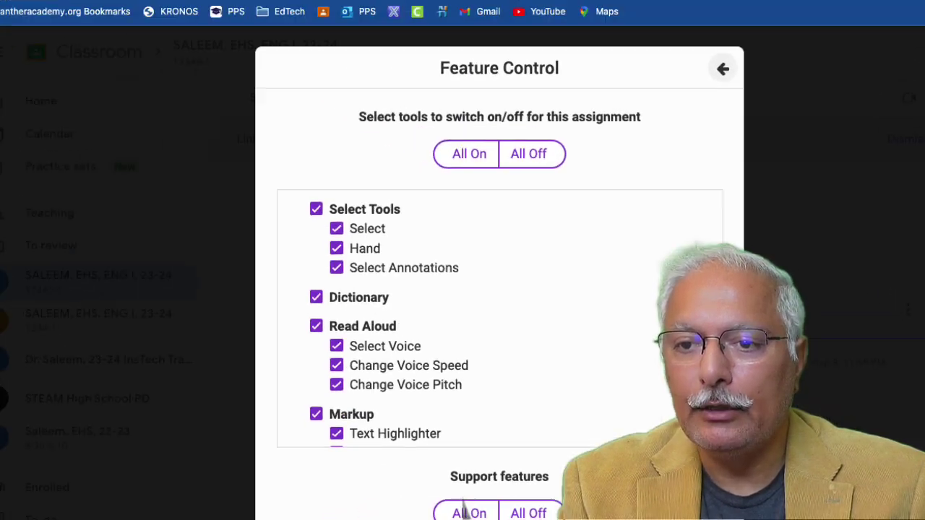
# Step: Scroll through the Feature Control tool list, leaving every tool switched on
pyautogui.scroll(-10, 519, 291)
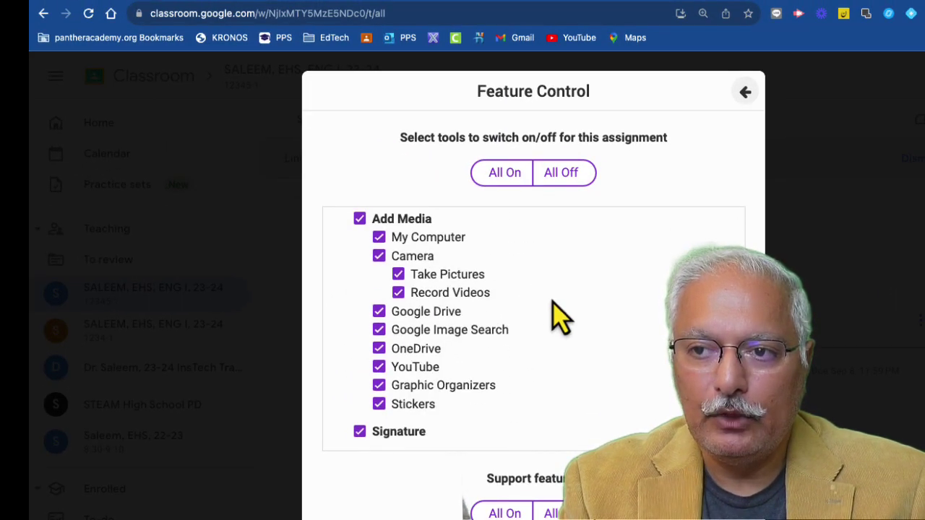
pyautogui.scroll(-5, 664, 393)
pyautogui.scroll(5, 665, 392)
pyautogui.scroll(-4, 665, 392)
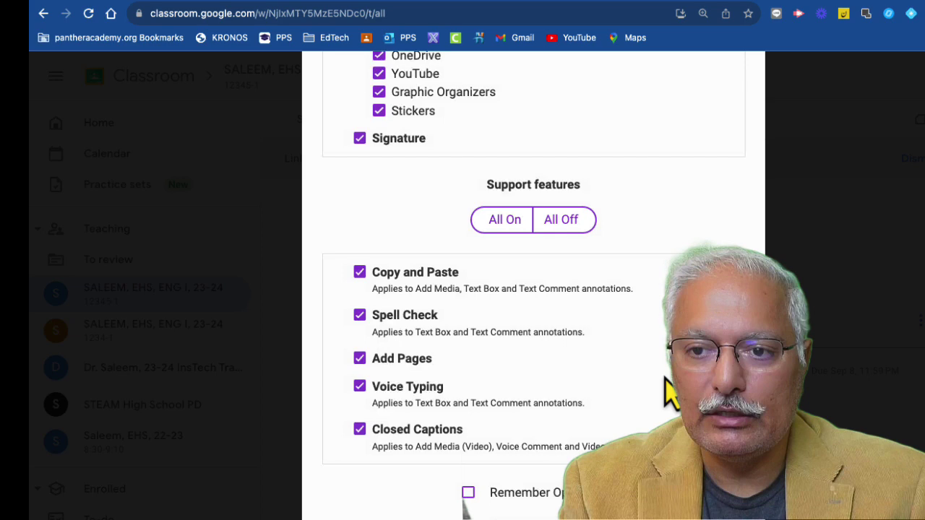
pyautogui.scroll(5, 665, 392)
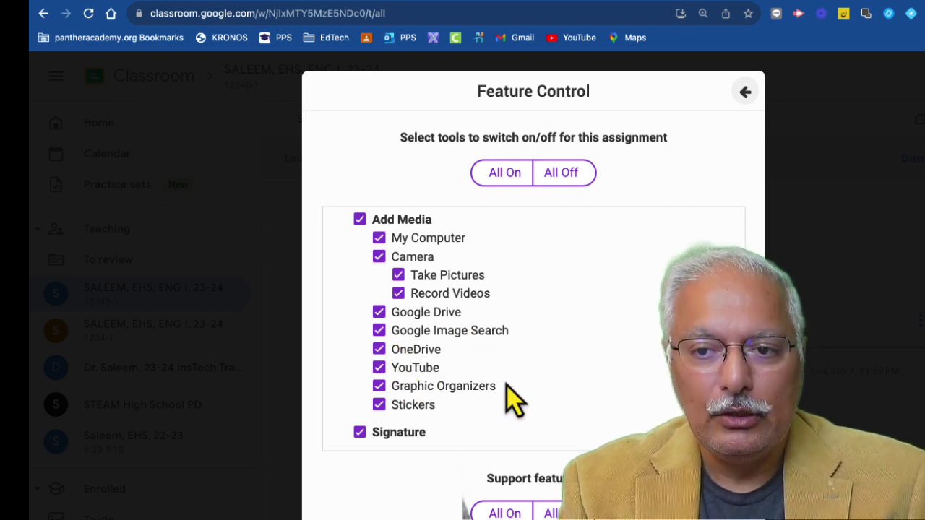
pyautogui.scroll(-8, 541, 477)
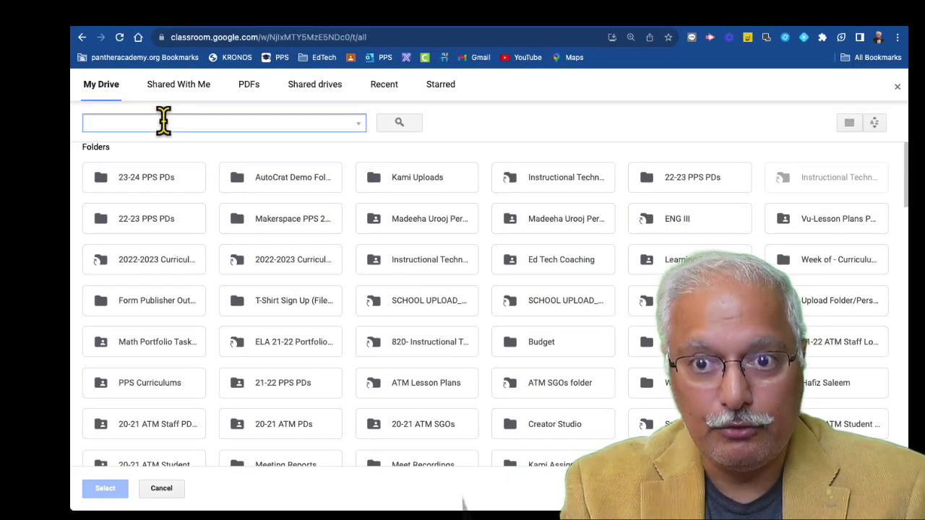
# Step: Search Drive for PDFs and attach CURRICULUM_Grade 7_Unit1.pdf to the assignment
pyautogui.write('pdf')
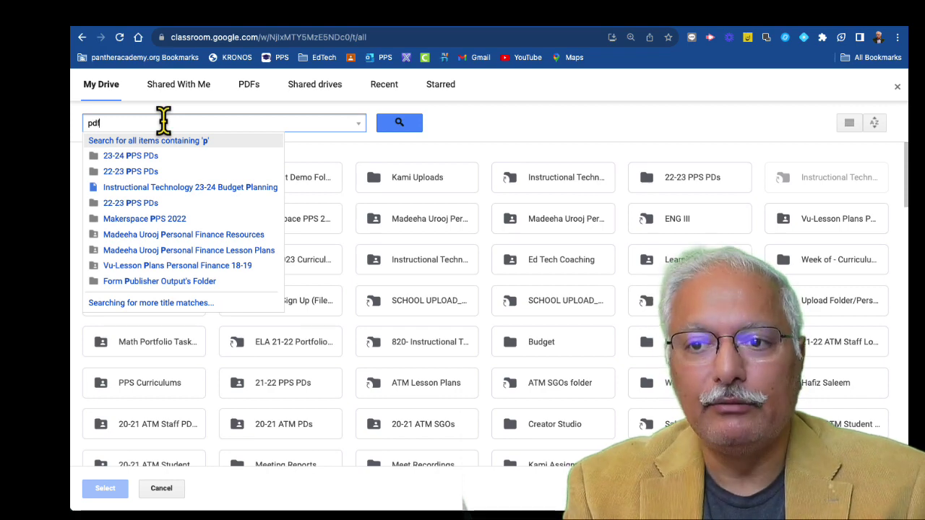
pyautogui.press('Return')
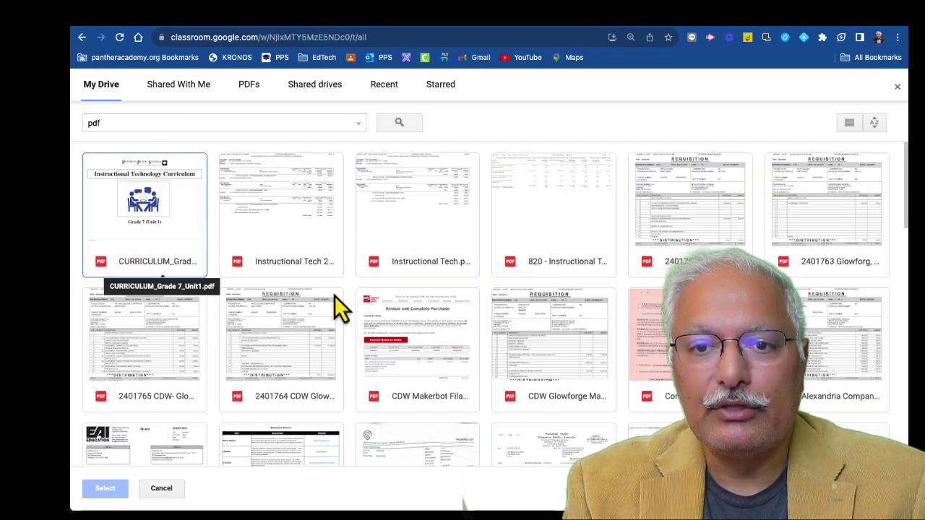
pyautogui.click(169, 225)
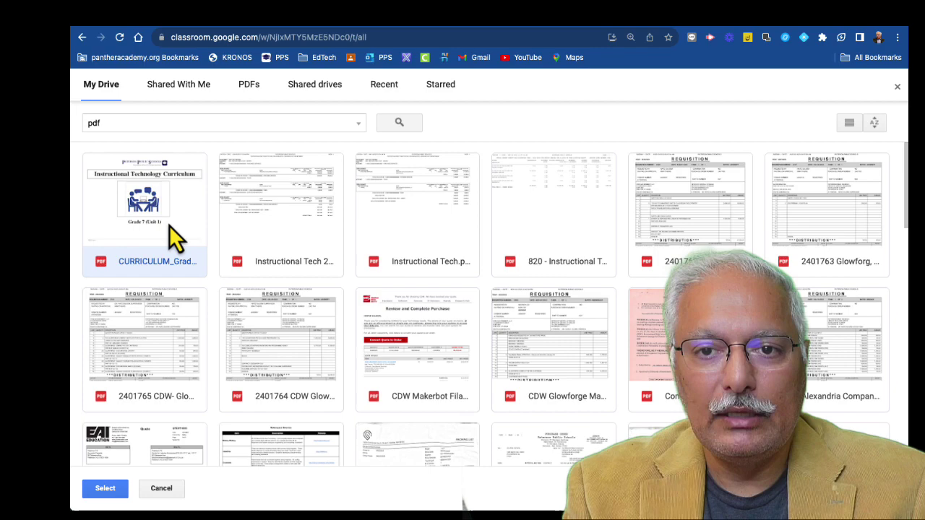
pyautogui.scroll(-2, 169, 226)
pyautogui.scroll(-2, 176, 259)
pyautogui.scroll(5, 180, 262)
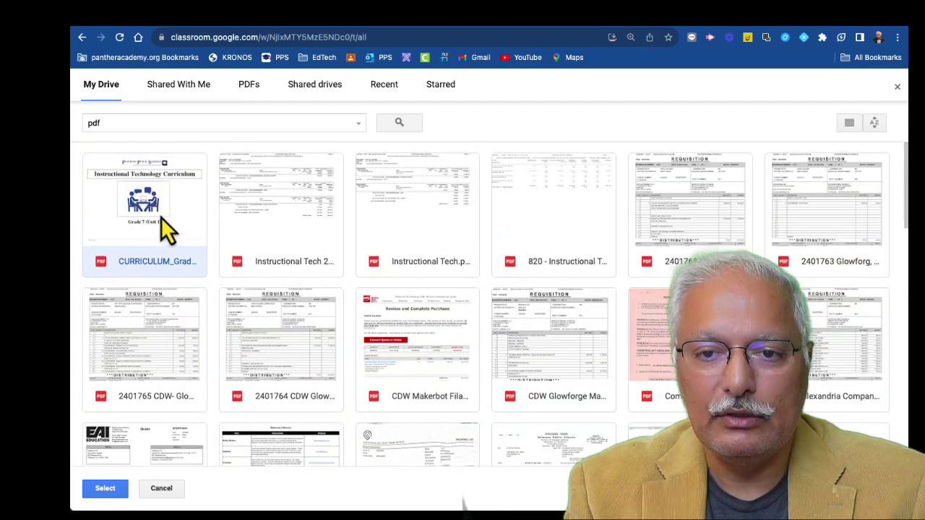
pyautogui.click(110, 488)
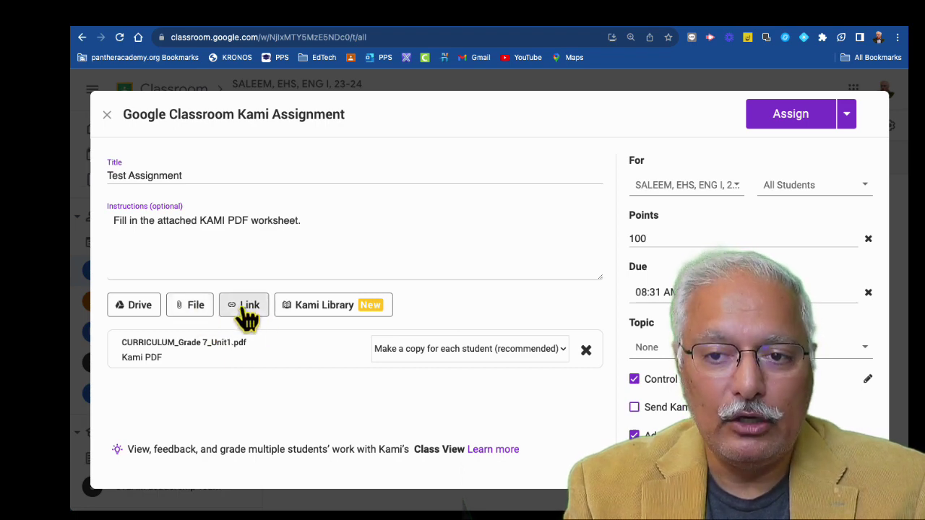
# Step: Browse the Kami Library and filter its templates to English Language Arts
pyautogui.click(316, 307)
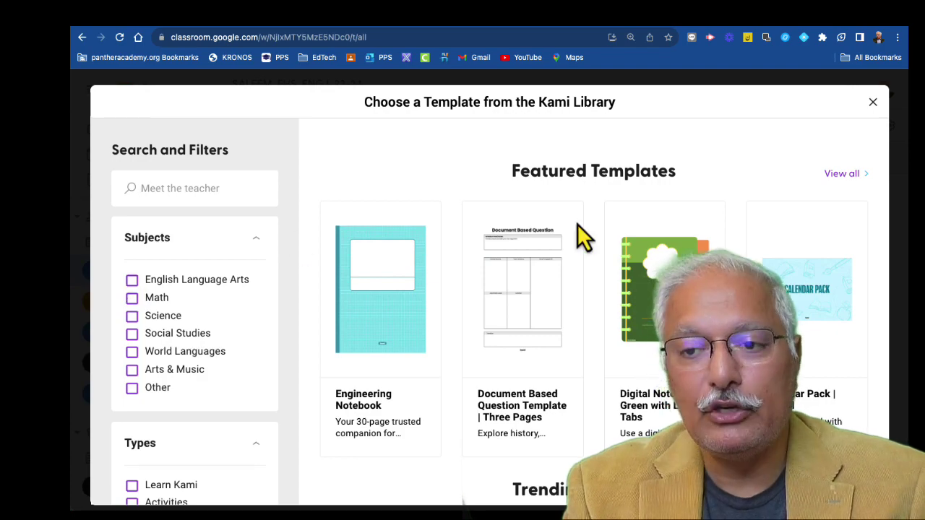
pyautogui.scroll(-1, 568, 160)
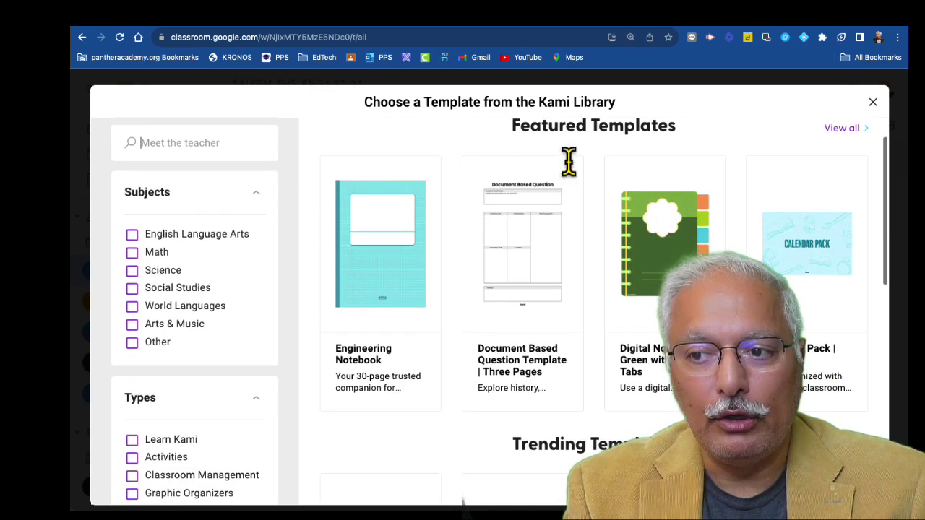
pyautogui.scroll(-5, 570, 157)
pyautogui.scroll(6, 578, 231)
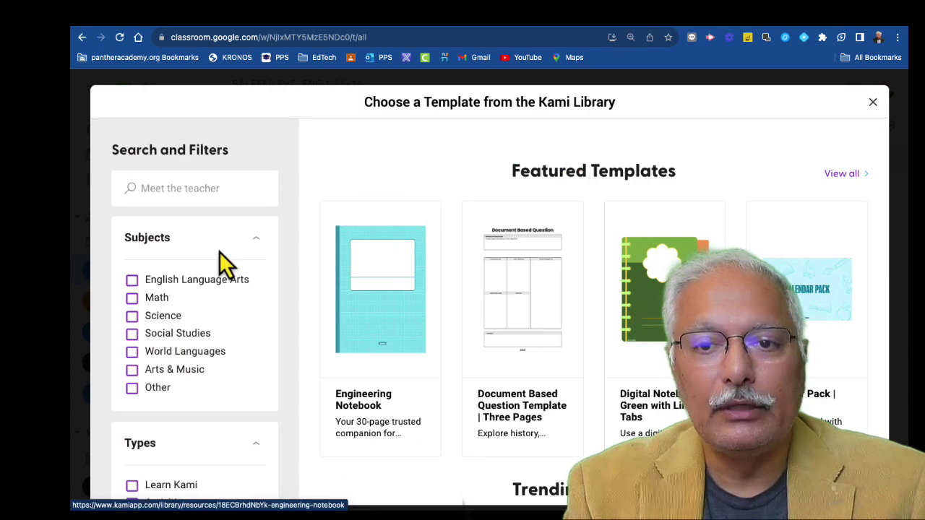
pyautogui.scroll(-1, 155, 336)
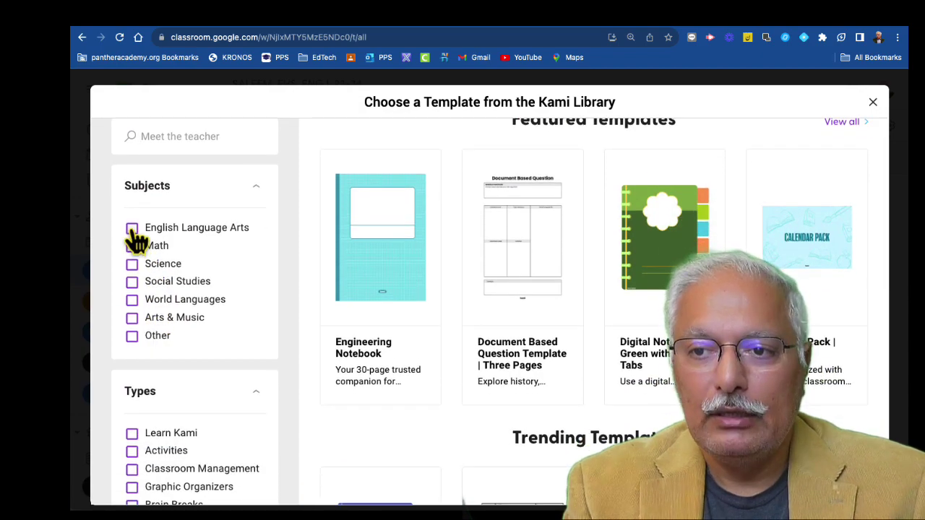
pyautogui.click(133, 229)
# Step: Attach the Cornell Notes | Lined template as CornellNotesKami.pdf
pyautogui.scroll(-2, 611, 343)
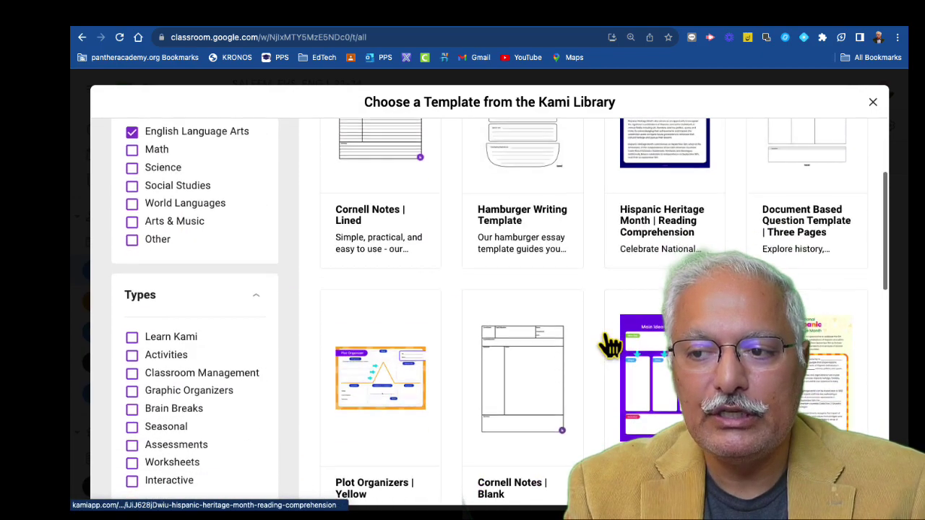
pyautogui.scroll(-6, 611, 346)
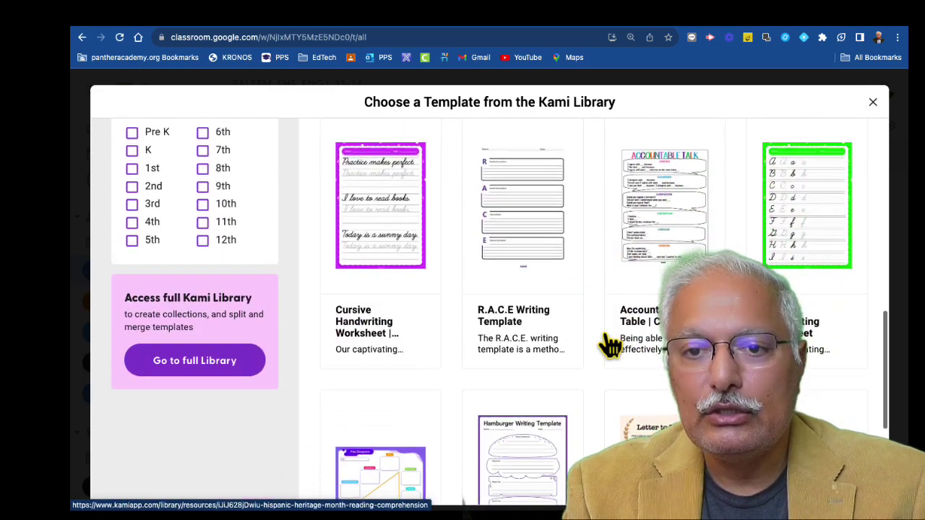
pyautogui.scroll(5, 611, 345)
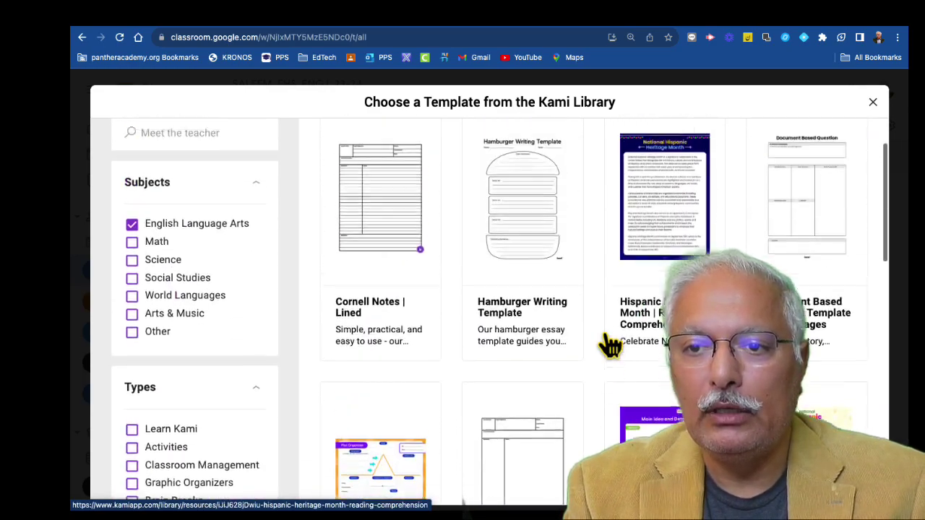
pyautogui.scroll(2, 610, 345)
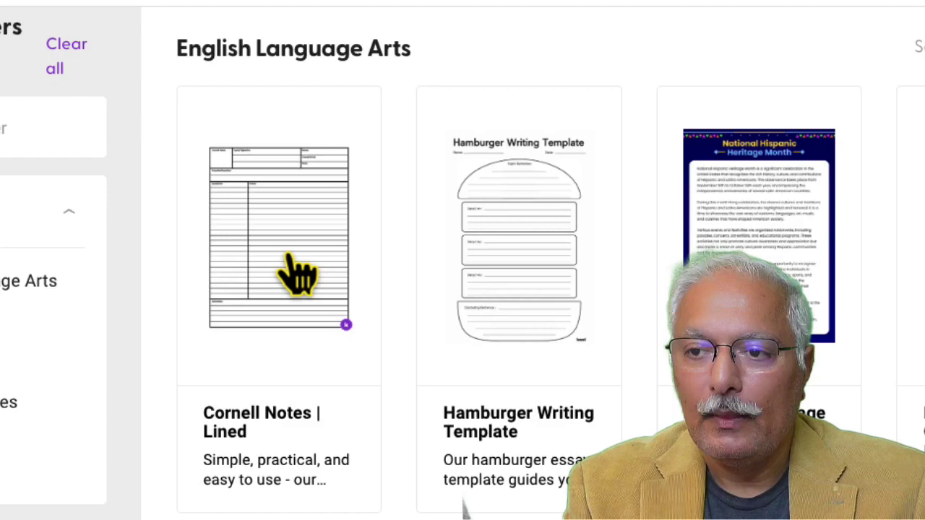
pyautogui.click(297, 273)
pyautogui.click(645, 244)
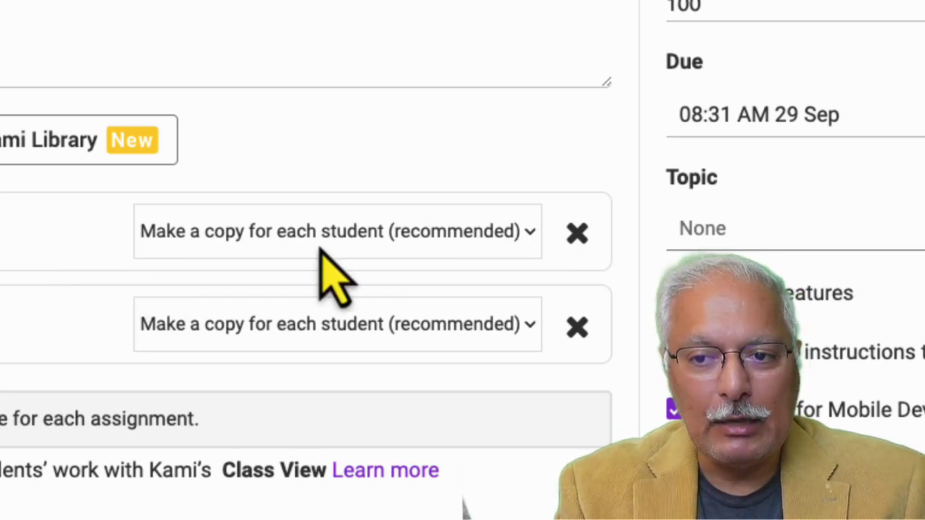
# Step: Keep 'Make a copy for each student' on the first attachment and assign the work
pyautogui.click(523, 240)
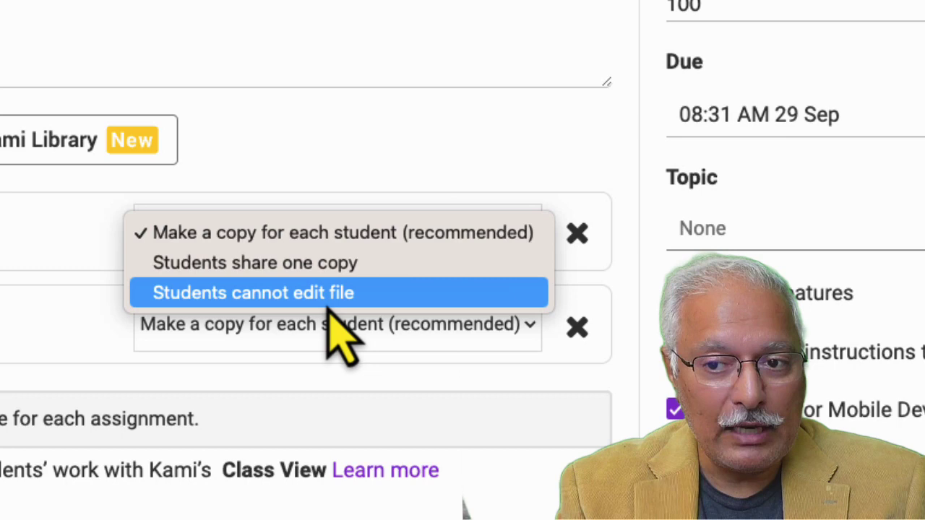
pyautogui.click(8, 249)
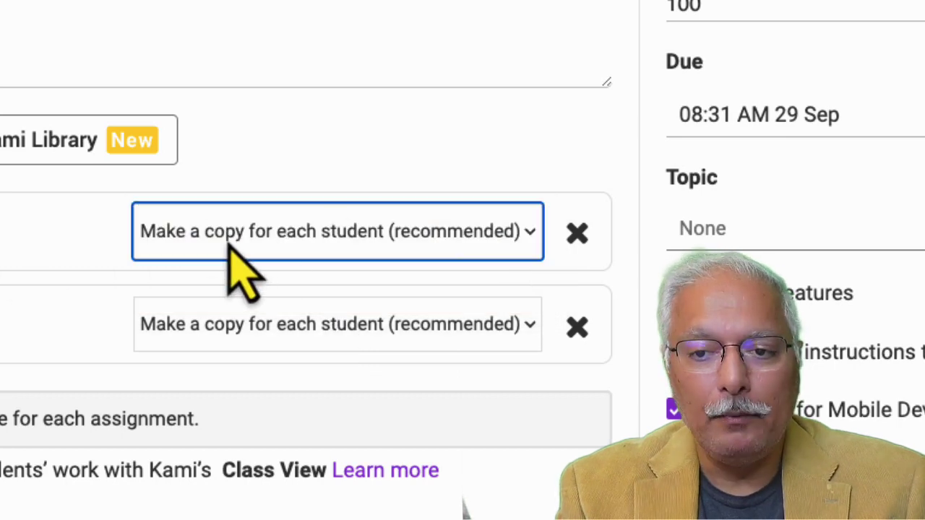
pyautogui.scroll(-1, 80, 321)
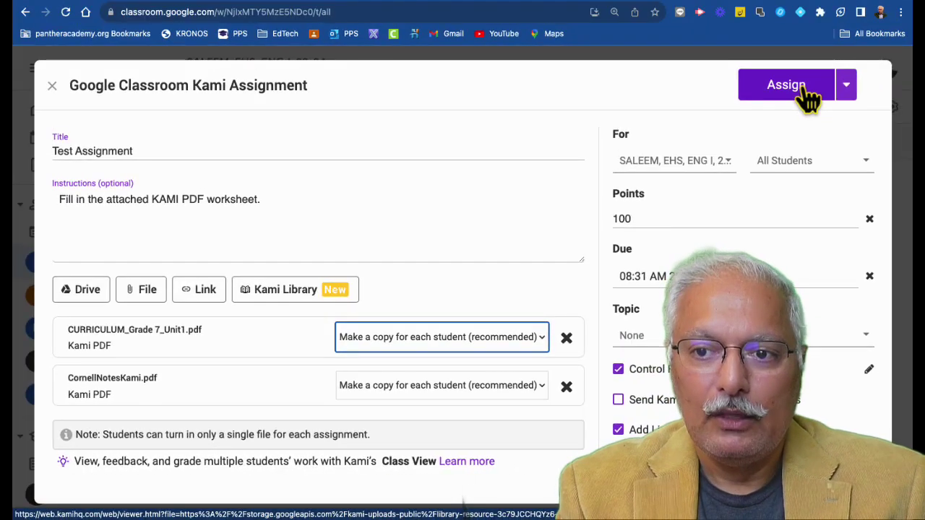
pyautogui.click(820, 56)
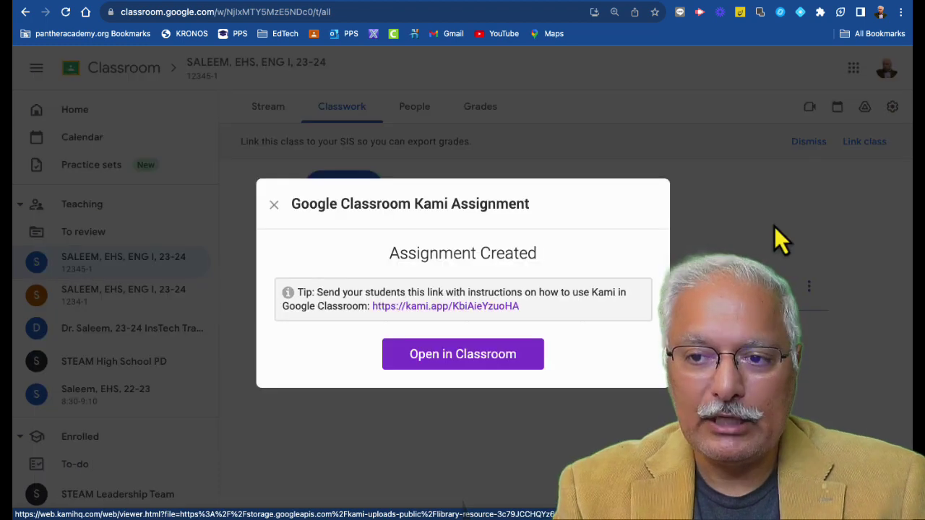
# Step: Go to the new assignment and open CornellNotesKami.pdf with Annotate with Kami
pyautogui.click(466, 355)
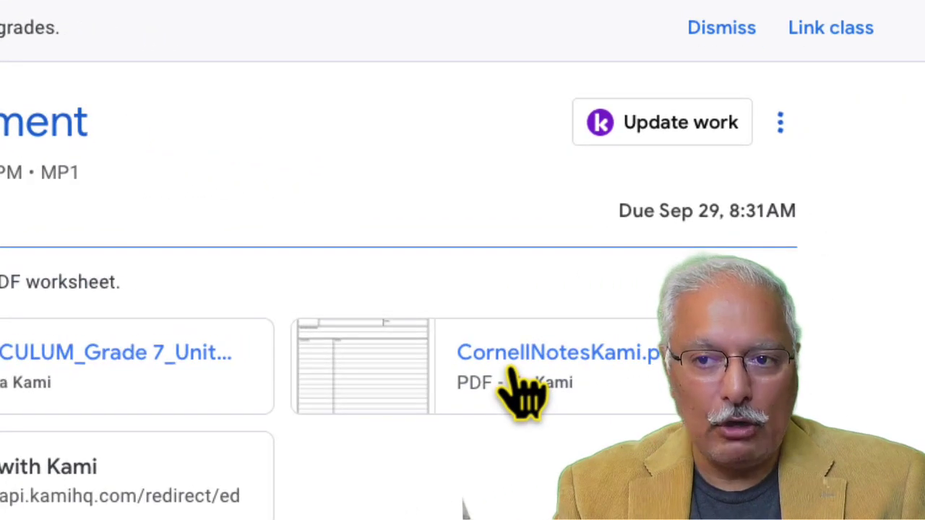
pyautogui.click(512, 370)
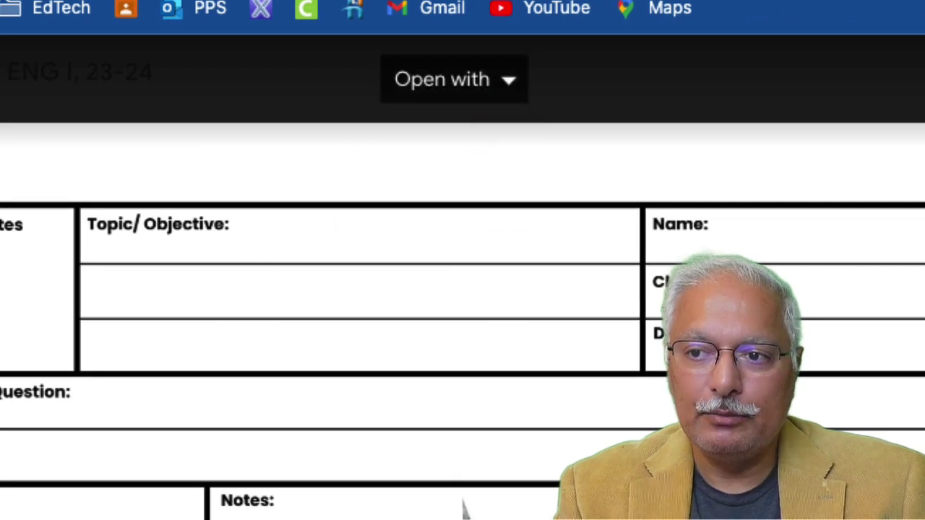
pyautogui.click(468, 83)
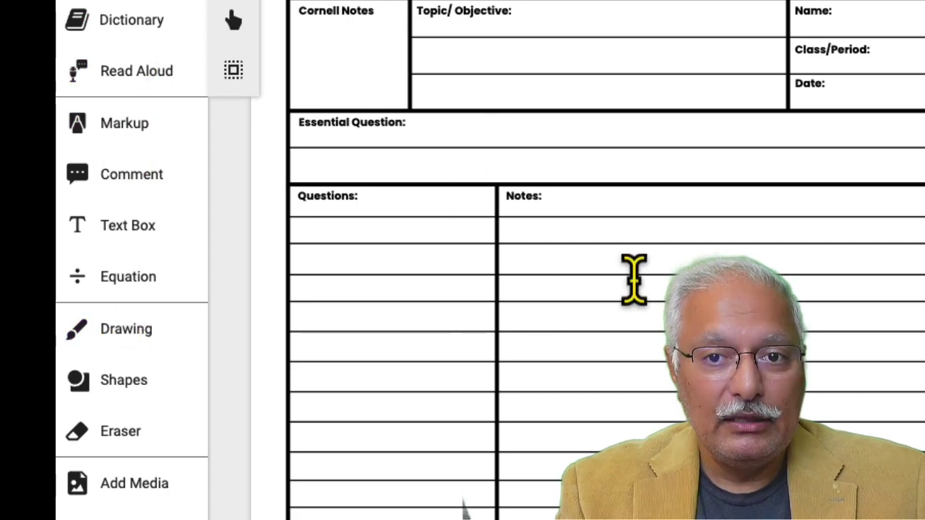
# Step: Play and stop Read Aloud on the worksheet, then switch to the yellow Markup highlighter
pyautogui.click(144, 80)
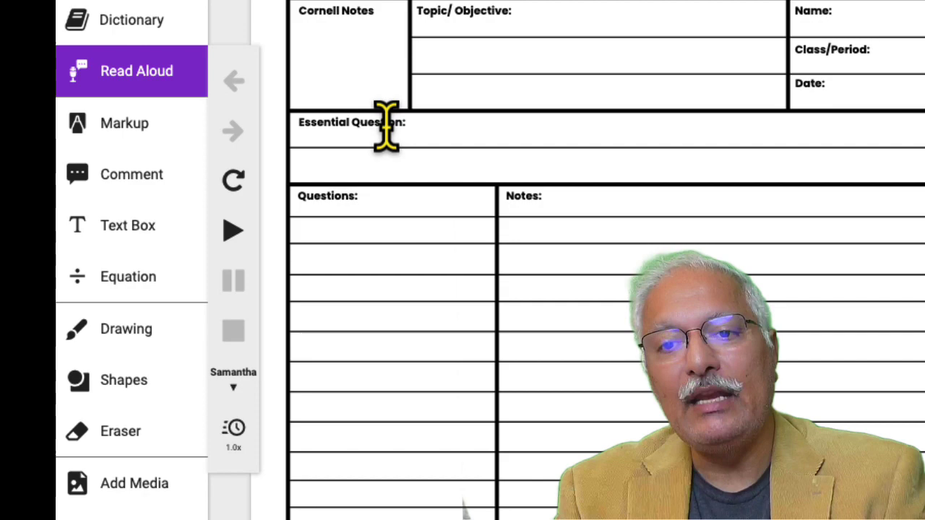
pyautogui.scroll(-1, 386, 126)
pyautogui.scroll(1, 387, 126)
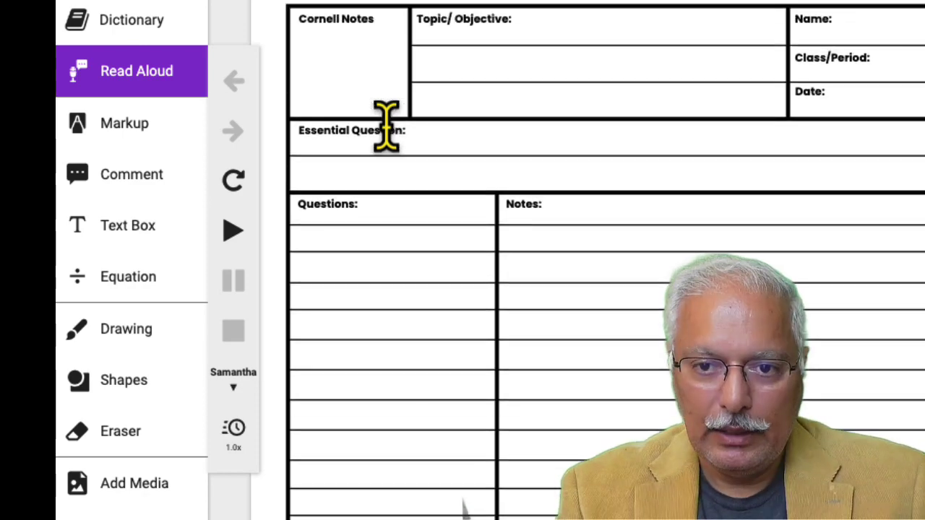
pyautogui.click(233, 230)
pyautogui.click(244, 331)
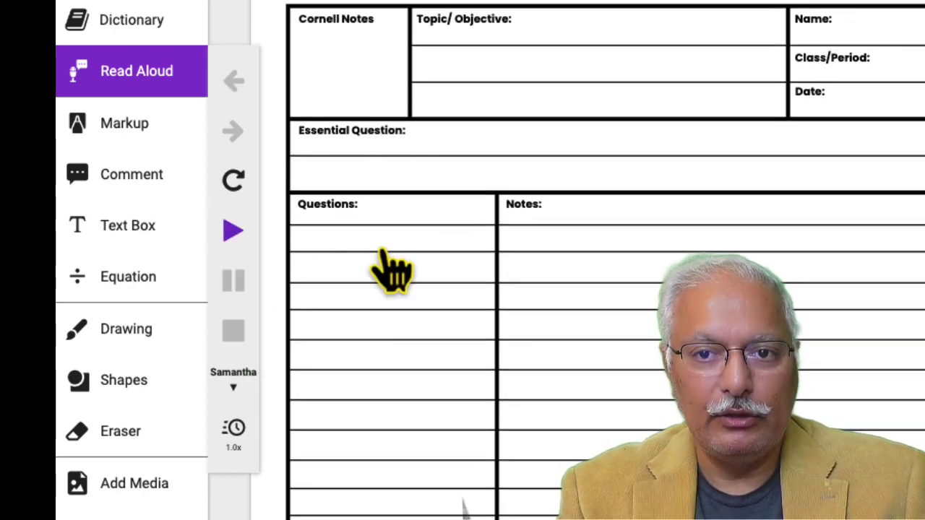
pyautogui.click(129, 135)
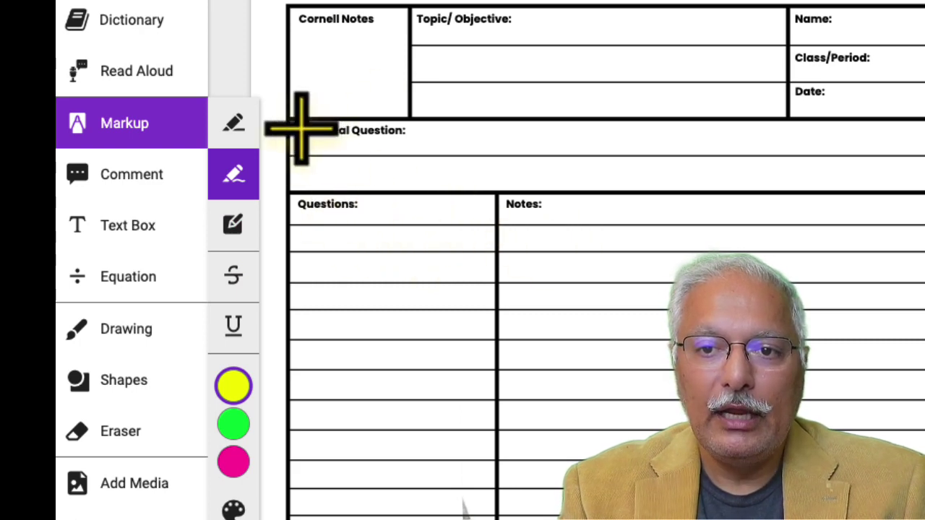
# Step: Highlight 'Essential Question:' in yellow, then switch to green and highlight 'Notes:'
pyautogui.moveTo(301, 127); pyautogui.dragTo(406, 136)
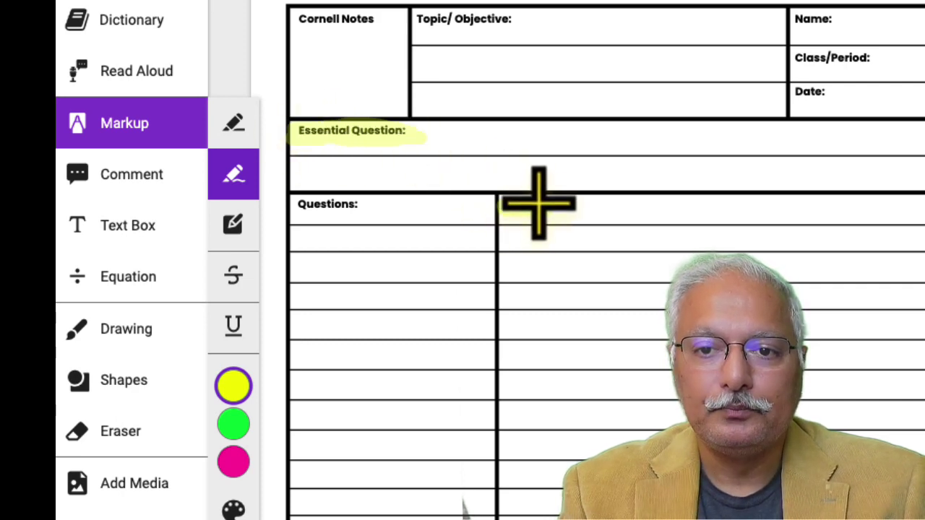
pyautogui.moveTo(503, 204); pyautogui.dragTo(549, 206)
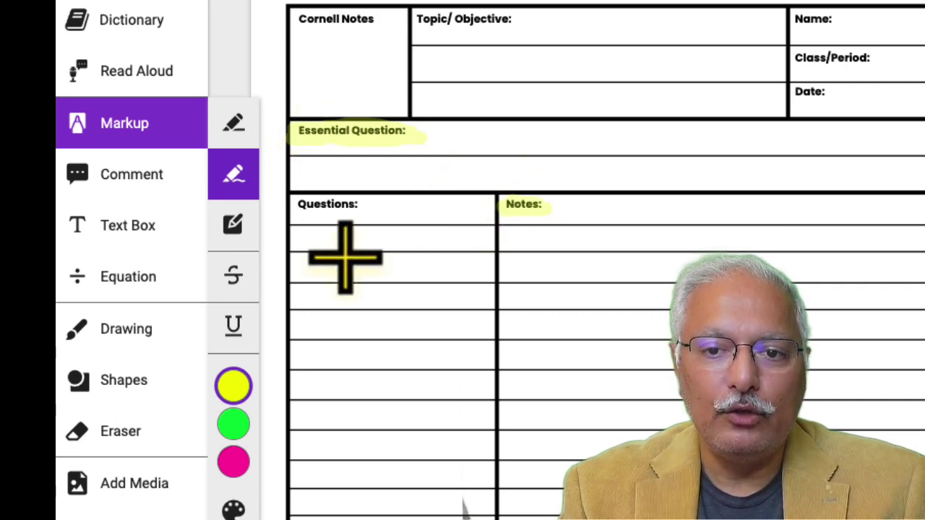
pyautogui.click(233, 423)
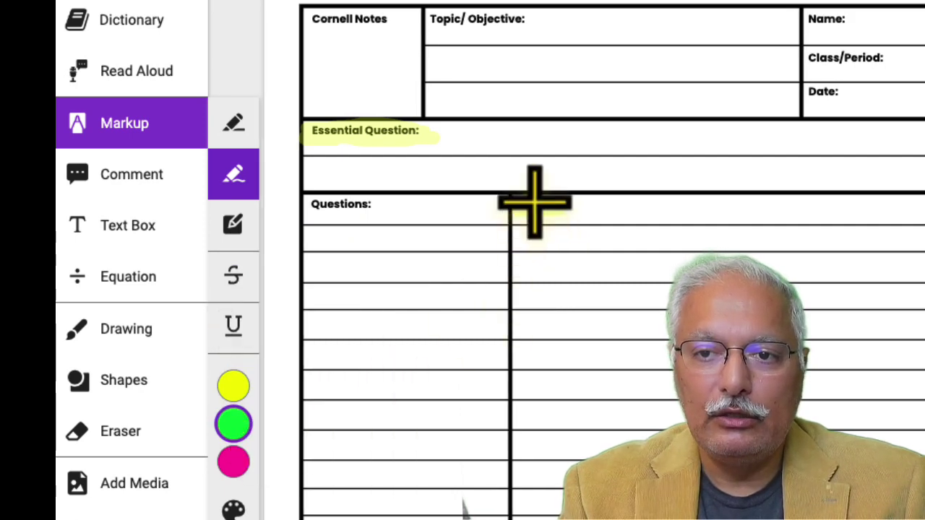
pyautogui.moveTo(517, 204); pyautogui.dragTo(594, 205)
pyautogui.click(532, 255)
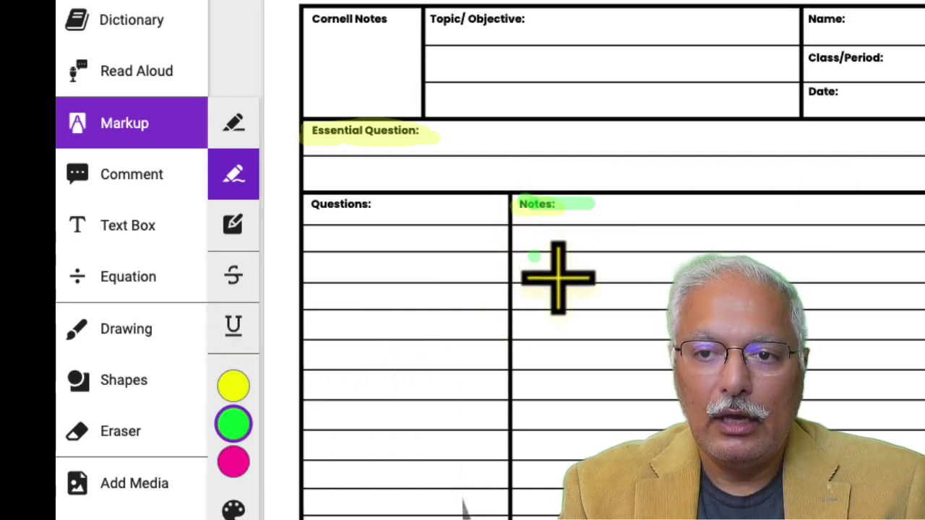
pyautogui.click(538, 203)
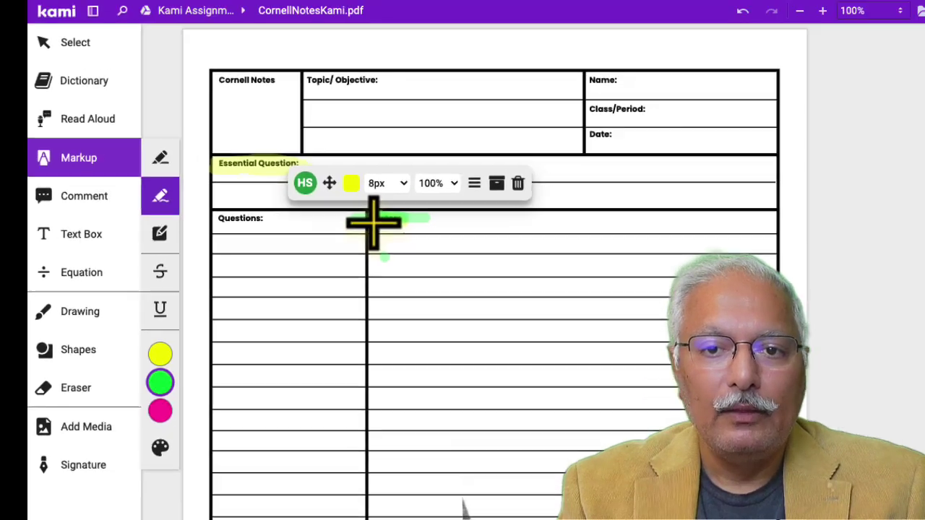
# Step: Add a text comment in the Notes area
pyautogui.click(41, 206)
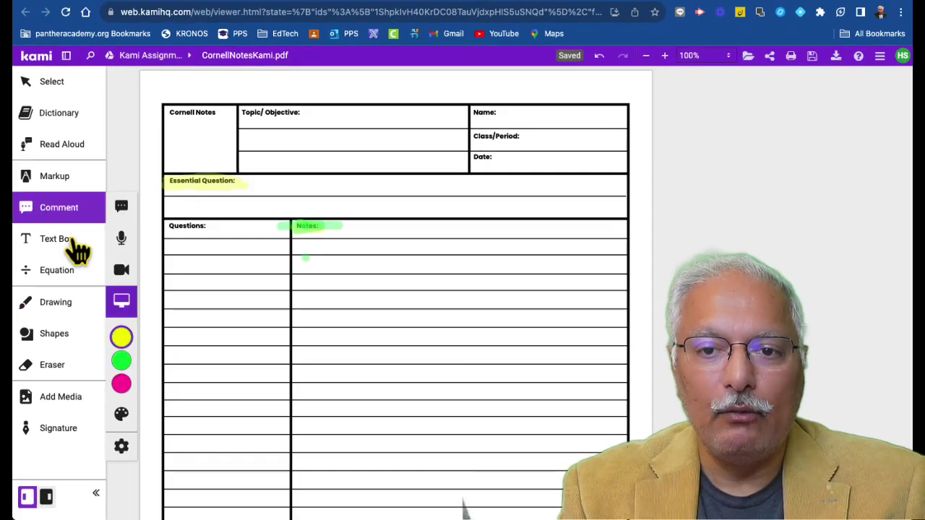
pyautogui.click(368, 254)
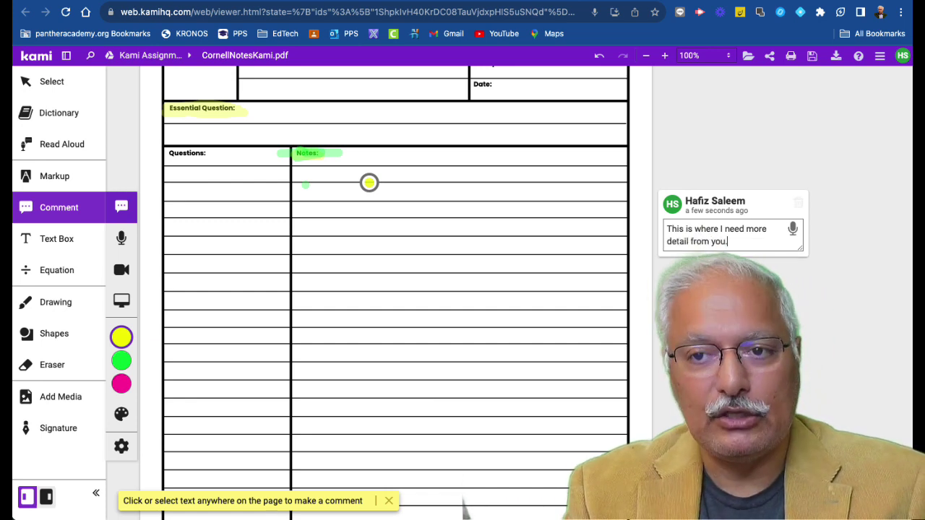
pyautogui.click(368, 182)
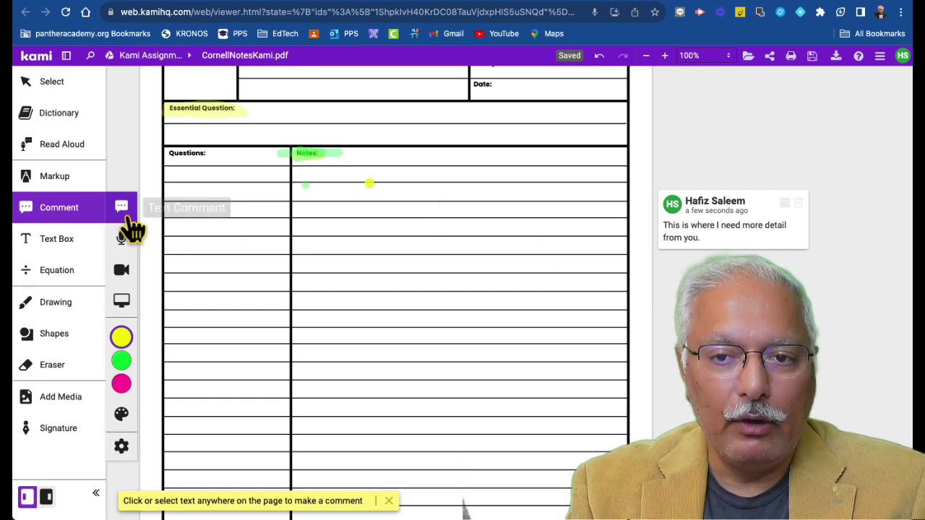
# Step: Record a 24-second voice comment beside 'Notes:' and begin a video comment
pyautogui.click(122, 240)
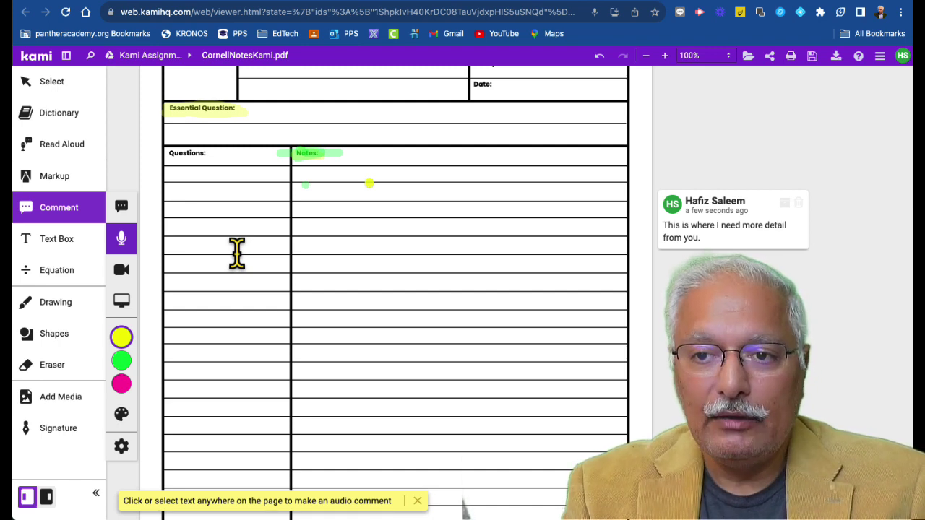
pyautogui.click(356, 153)
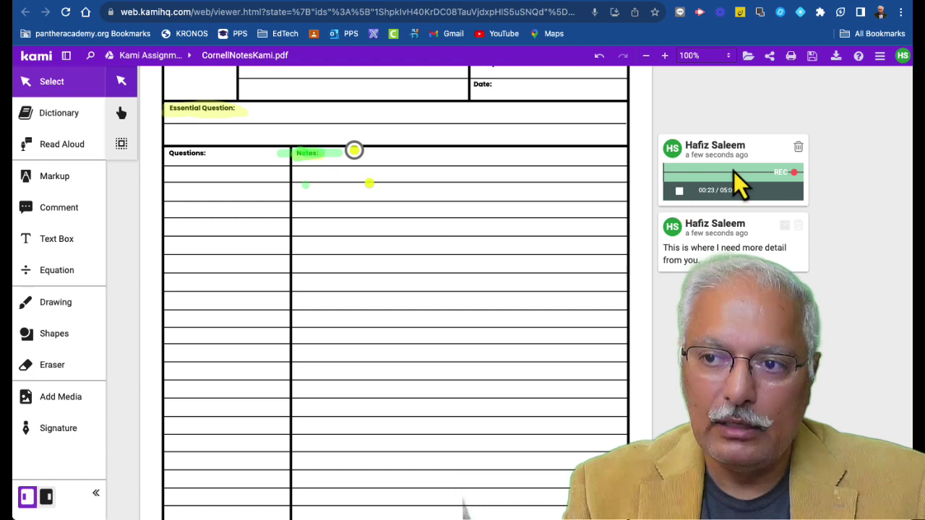
pyautogui.click(680, 192)
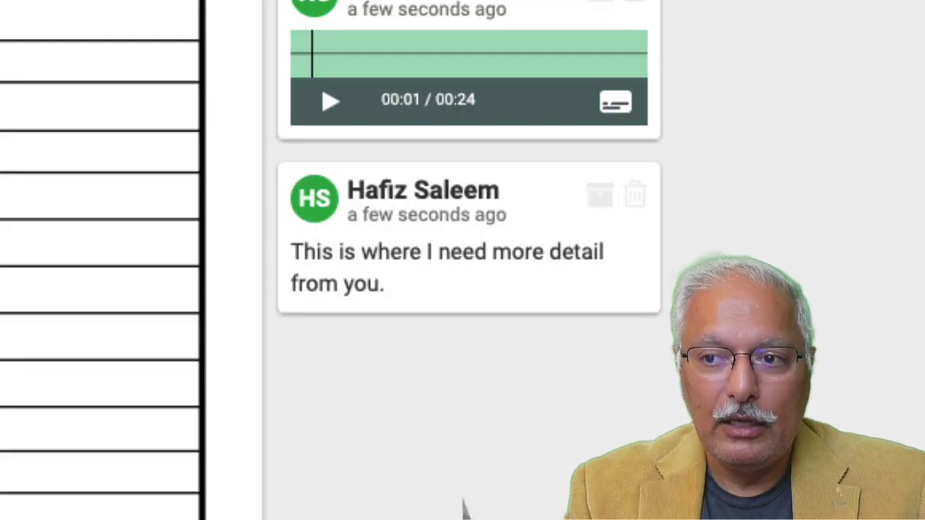
pyautogui.click(466, 509)
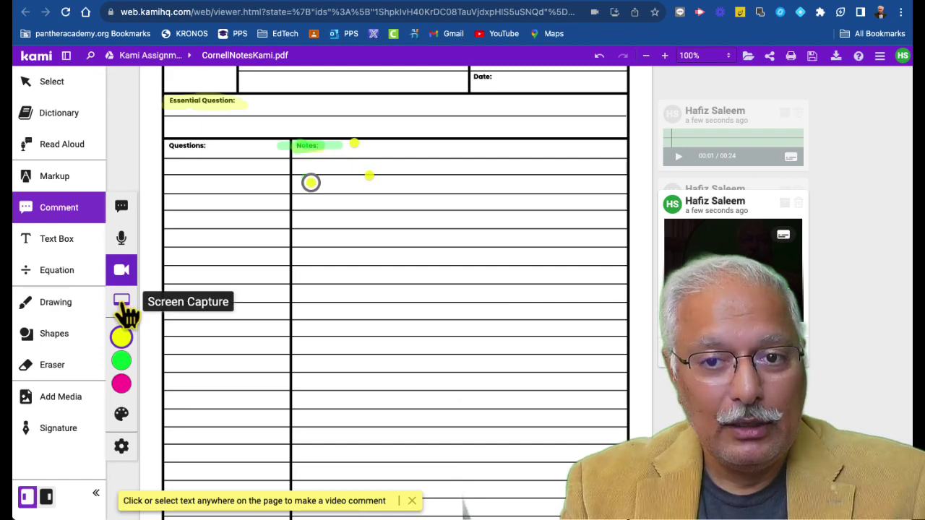
# Step: Add a text box in the Notes column reading 'This is where my notes will go.'
pyautogui.click(94, 239)
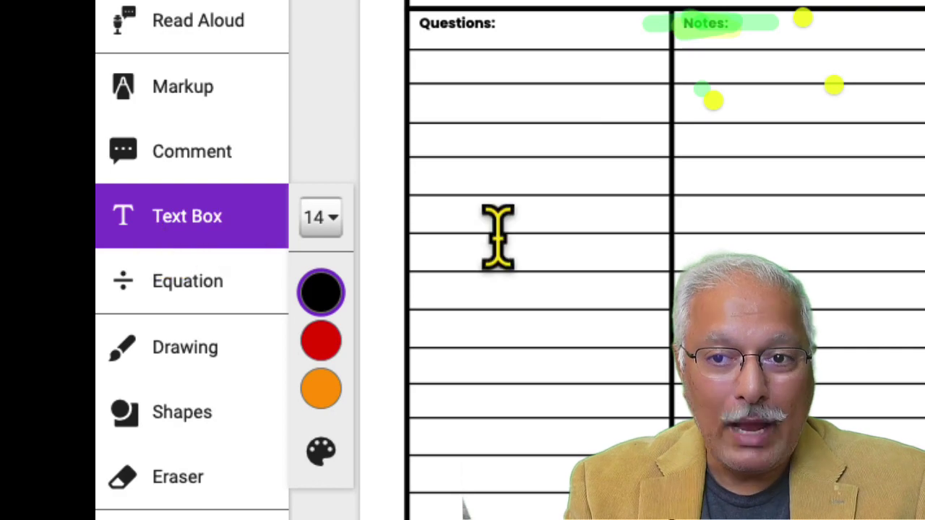
pyautogui.click(736, 161)
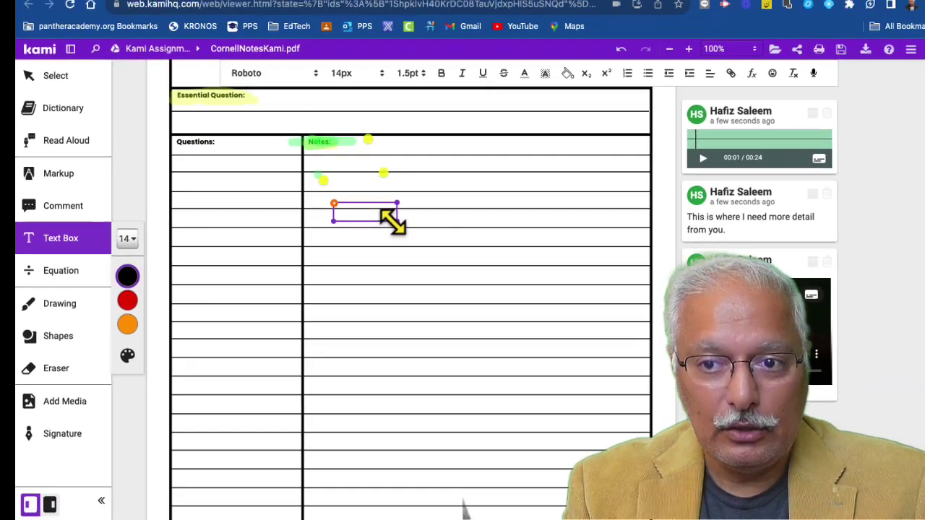
pyautogui.moveTo(397, 220); pyautogui.dragTo(481, 291)
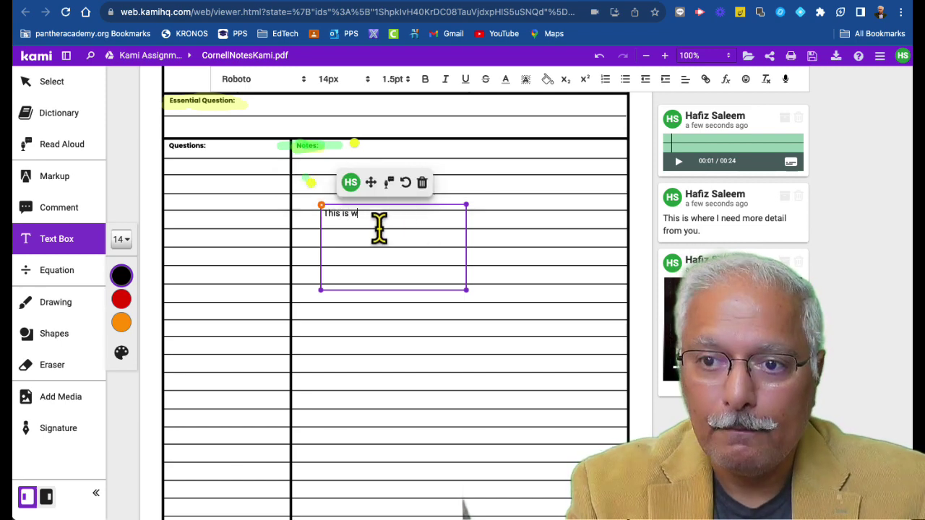
pyautogui.write('This is w')
pyautogui.press('BackSpace')
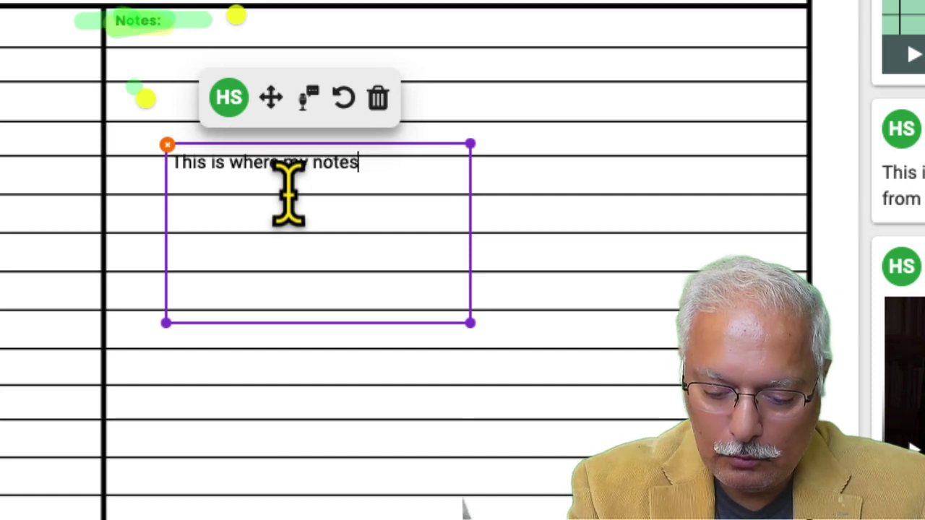
pyautogui.write('where my notes wiul')
pyautogui.press('BackSpace')
pyautogui.press('BackSpace')
pyautogui.write('ll go.')
pyautogui.hotkey('ctrl', 'a')
pyautogui.moveTo(468, 321); pyautogui.dragTo(463, 190)
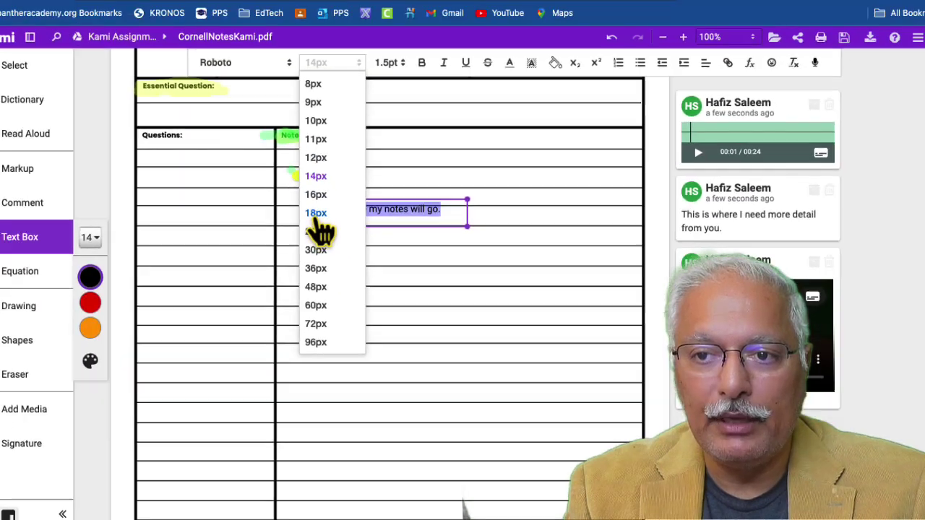
# Step: Format the note as 18px bold italic and fit the box to one line
pyautogui.click(197, 163)
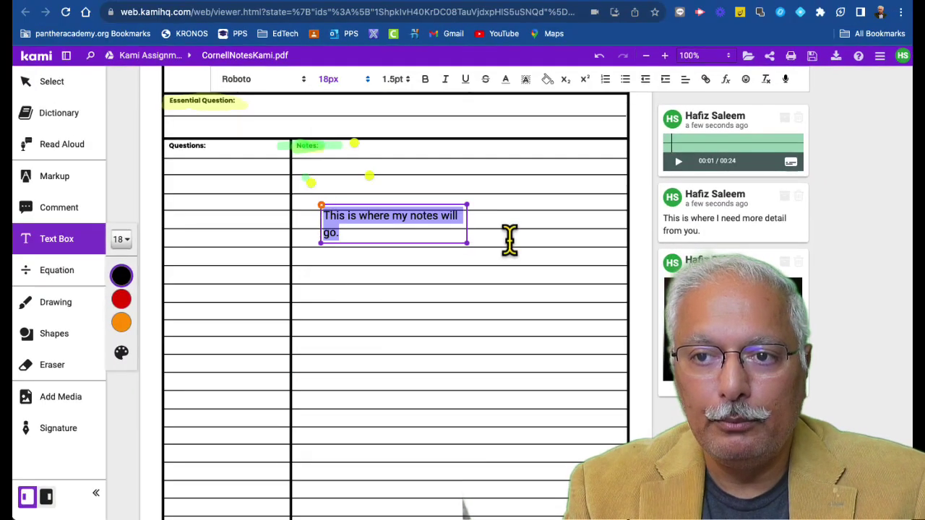
pyautogui.moveTo(463, 243); pyautogui.dragTo(534, 251)
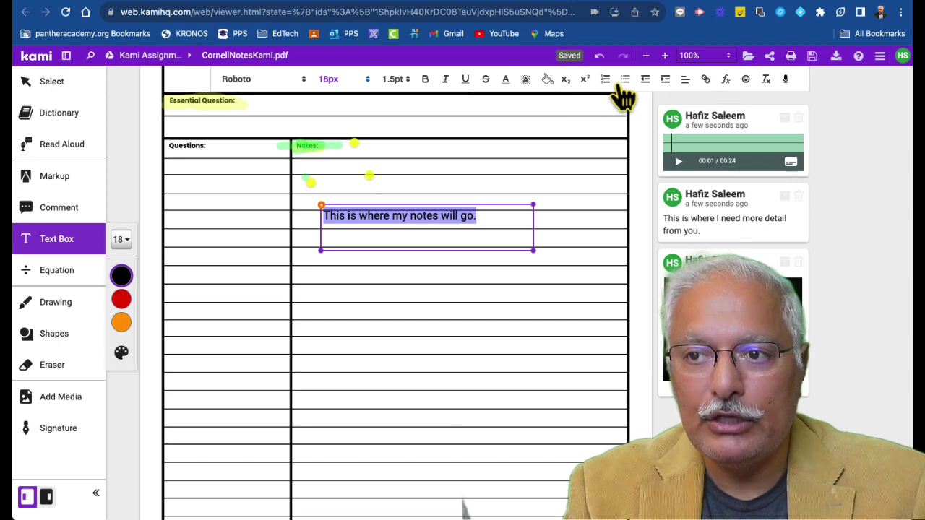
pyautogui.click(425, 80)
pyautogui.click(445, 79)
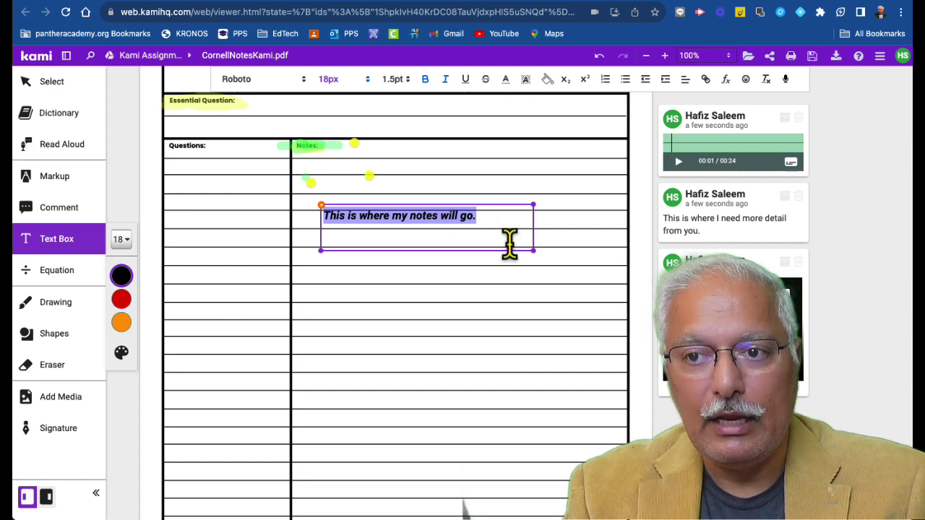
pyautogui.moveTo(530, 252); pyautogui.dragTo(497, 233)
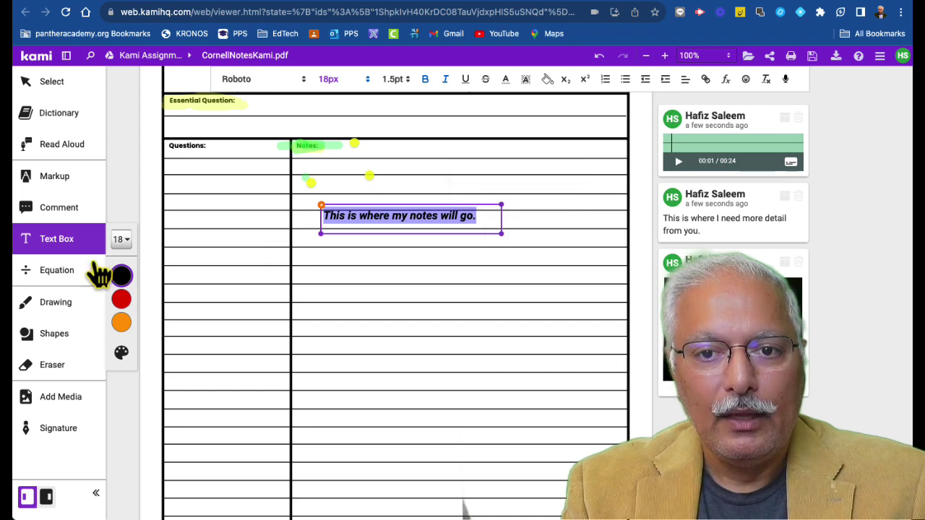
# Step: Insert a β equation and move it just below the bold italic note
pyautogui.click(55, 276)
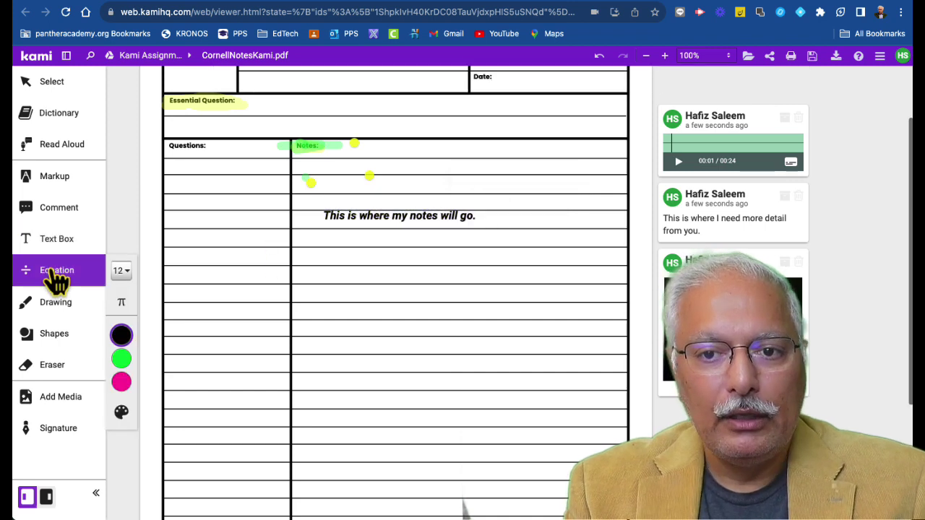
pyautogui.click(121, 302)
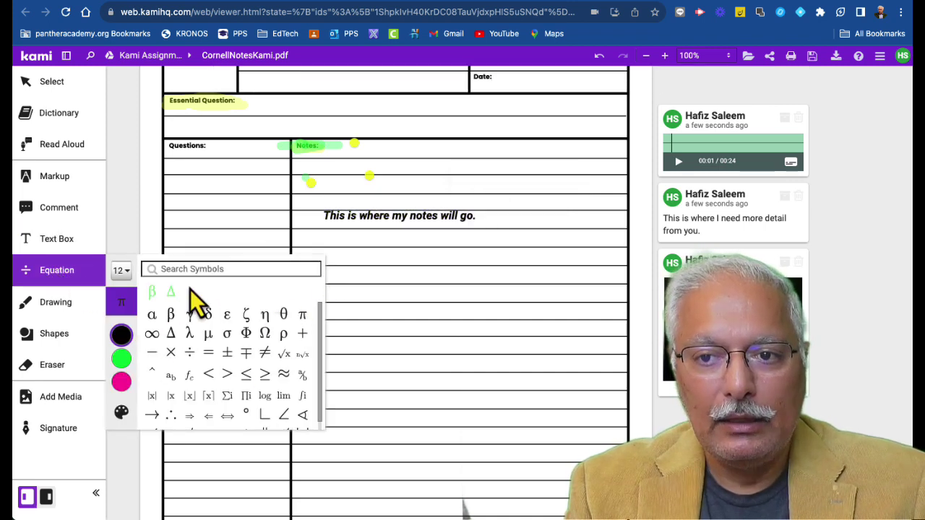
pyautogui.click(151, 313)
pyautogui.click(418, 291)
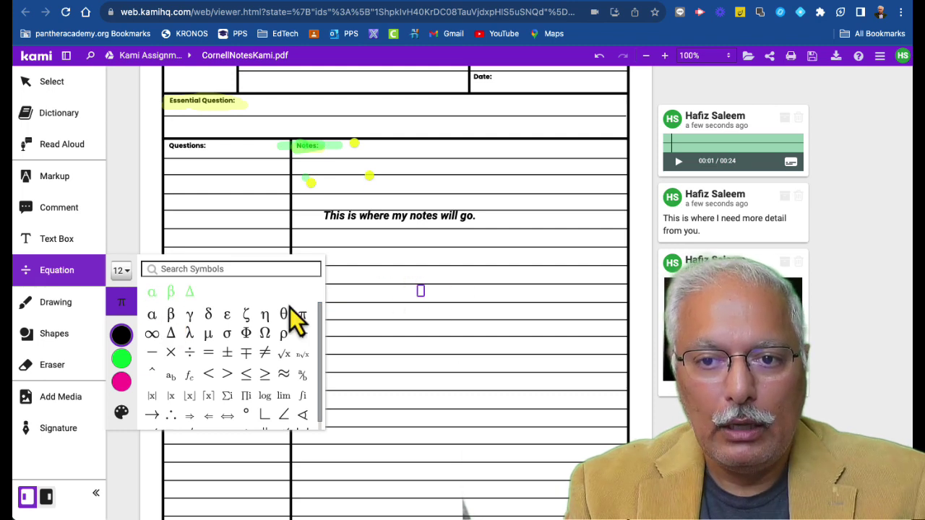
pyautogui.click(171, 315)
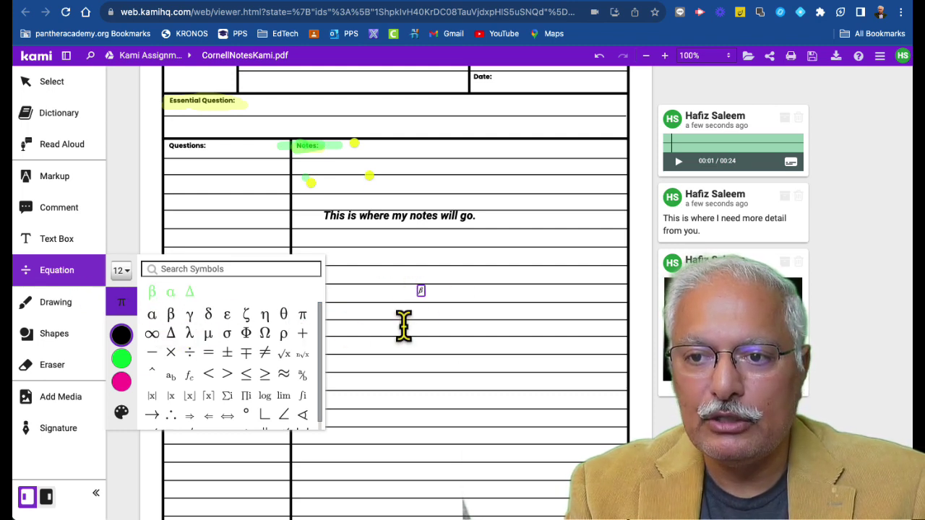
pyautogui.click(419, 291)
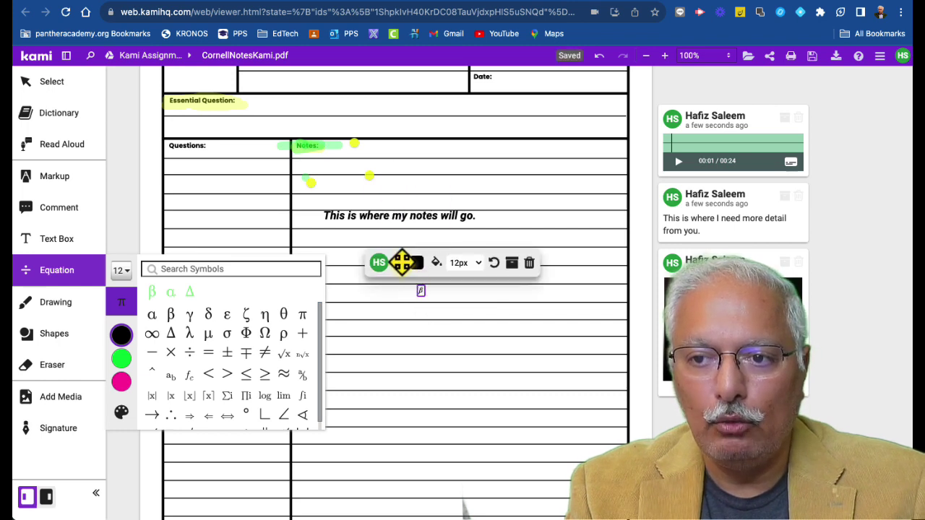
pyautogui.moveTo(399, 262)
pyautogui.mouseDown()
pyautogui.moveTo(471, 227)
pyautogui.moveTo(434, 241)
pyautogui.mouseUp()
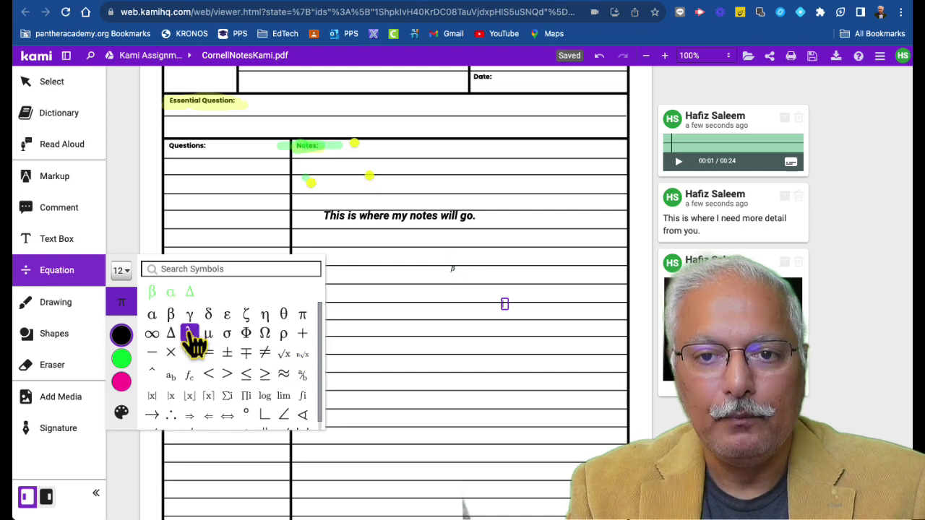
pyautogui.click(55, 305)
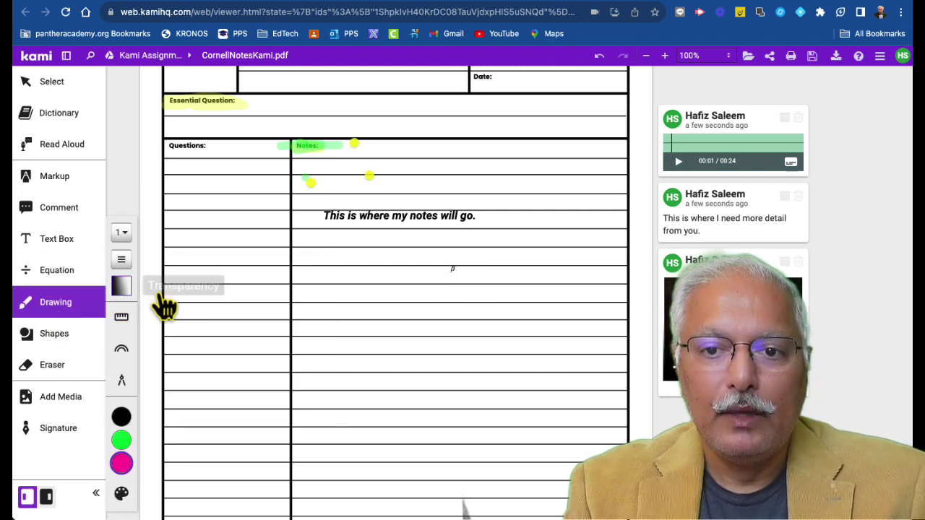
# Step: Show the measuring ruler and reposition it on the page
pyautogui.click(121, 317)
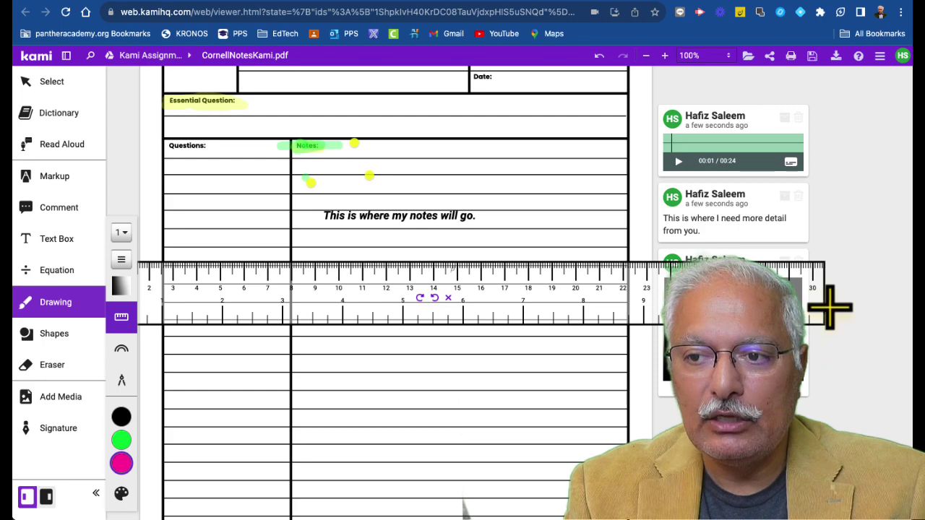
pyautogui.moveTo(827, 307); pyautogui.dragTo(646, 316)
pyautogui.moveTo(541, 283); pyautogui.dragTo(623, 324)
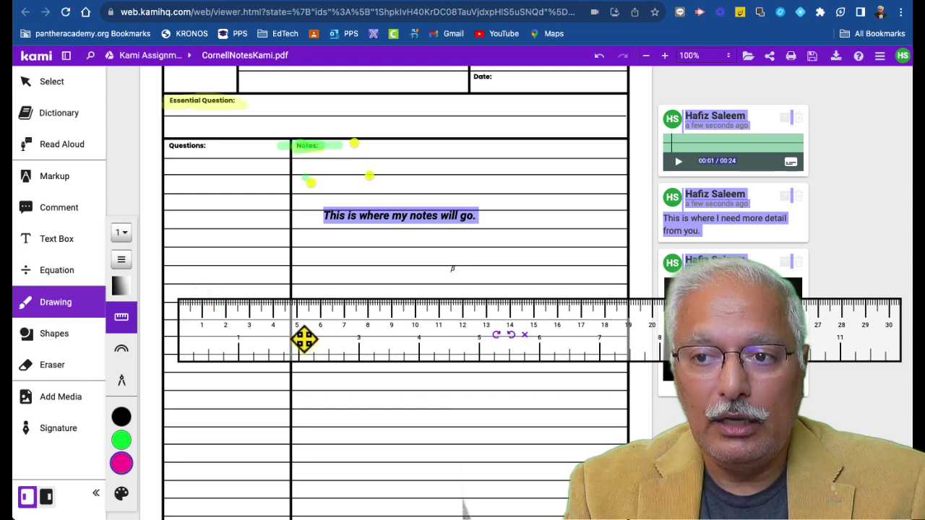
pyautogui.moveTo(303, 339); pyautogui.dragTo(221, 313)
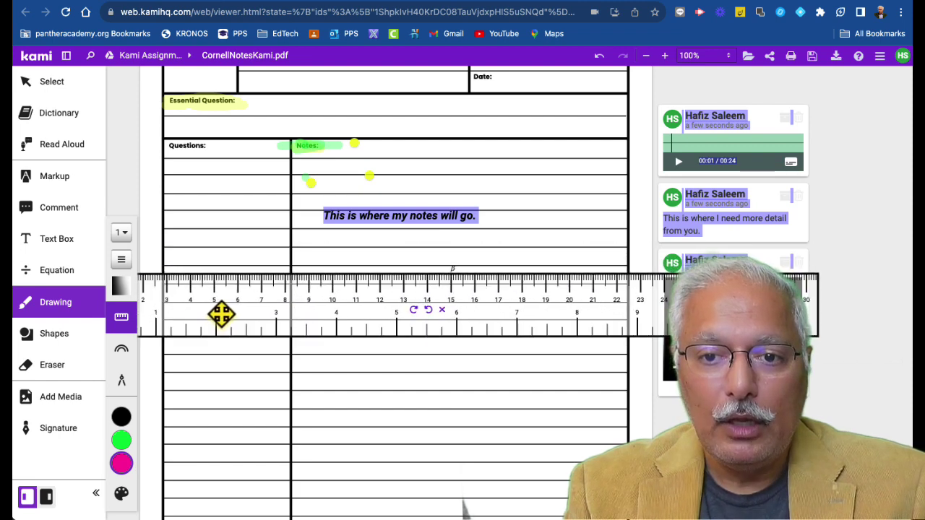
# Step: Swap to the protractor, then move and rotate it over the Notes column
pyautogui.click(121, 351)
pyautogui.moveTo(443, 279); pyautogui.dragTo(434, 321)
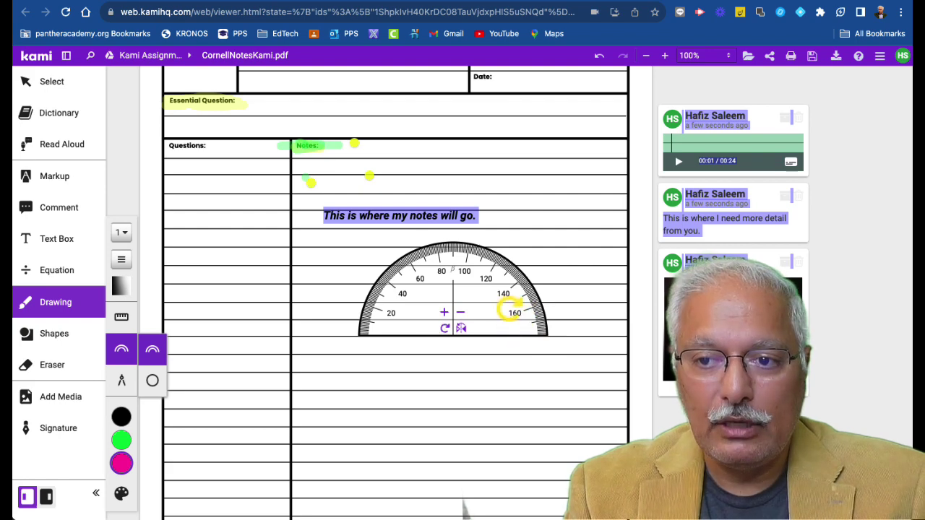
pyautogui.moveTo(509, 309); pyautogui.dragTo(474, 349)
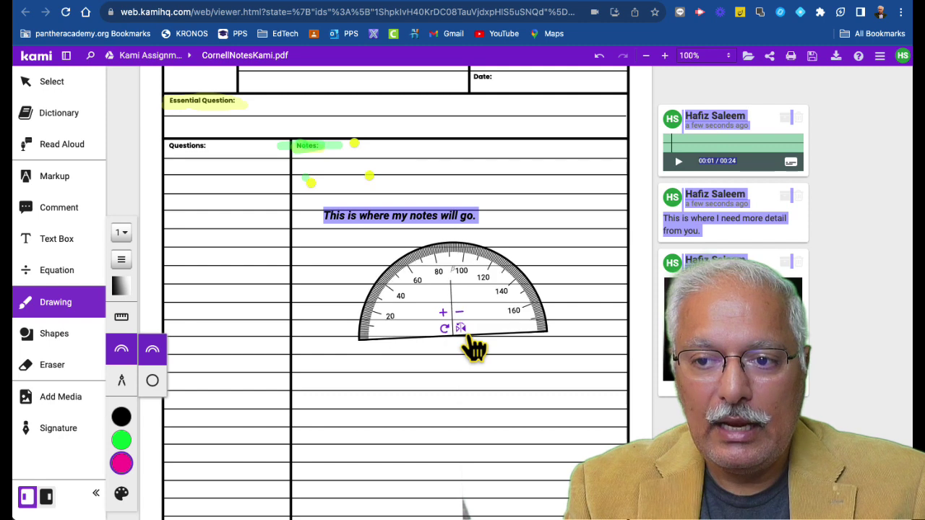
pyautogui.click(469, 376)
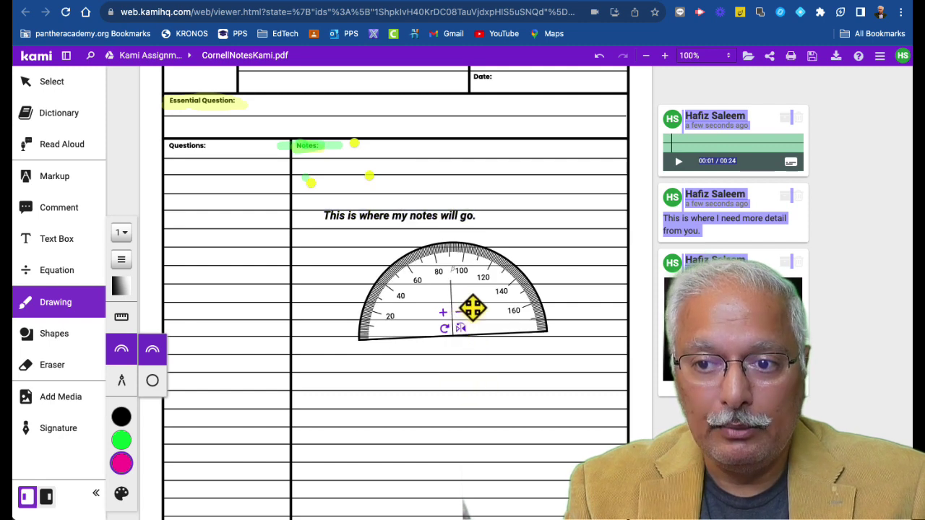
pyautogui.moveTo(473, 308); pyautogui.dragTo(476, 366)
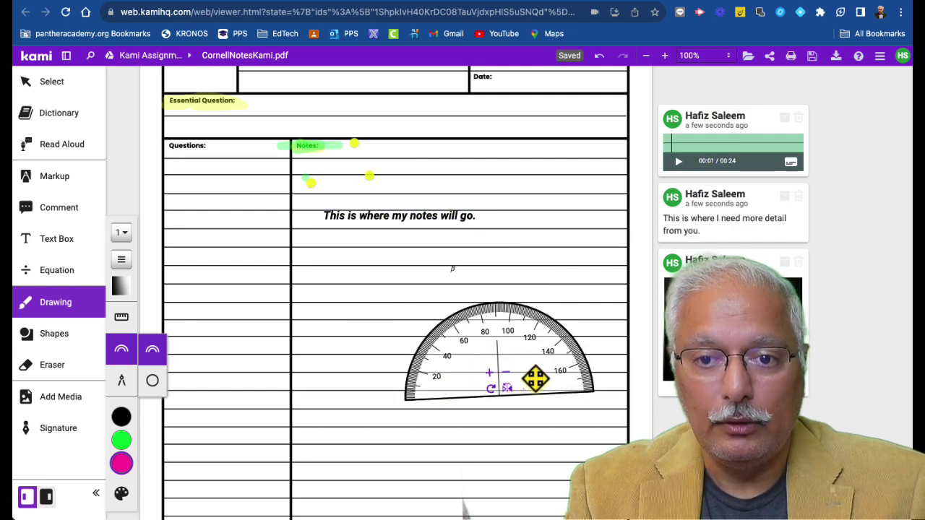
# Step: Draw a pink compass circle at 1.30" radius, then a larger green 2.38" circle
pyautogui.click(122, 385)
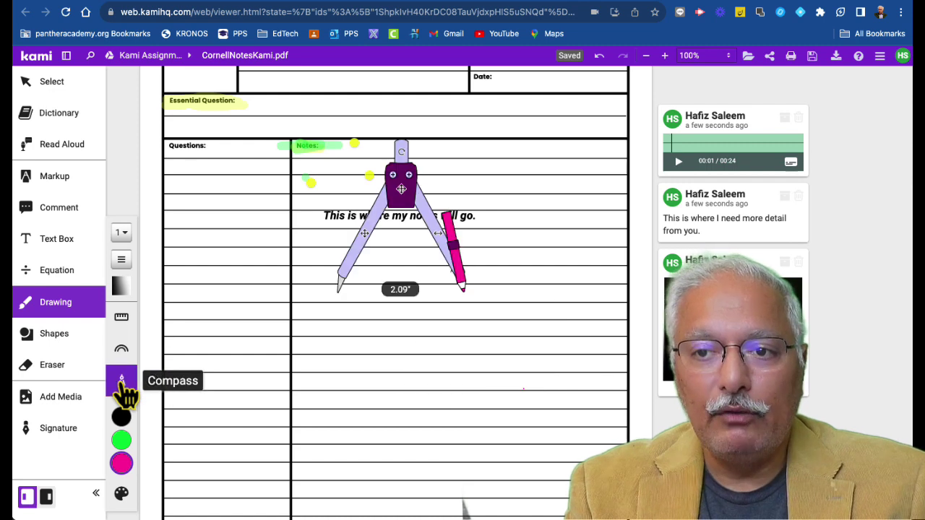
pyautogui.moveTo(403, 174); pyautogui.dragTo(442, 264)
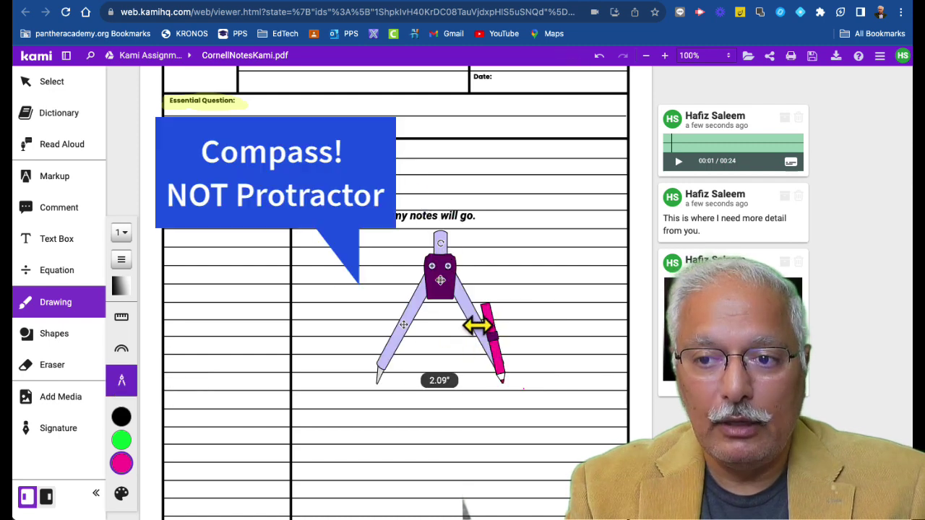
pyautogui.moveTo(476, 326)
pyautogui.mouseDown()
pyautogui.moveTo(304, 326)
pyautogui.moveTo(364, 304)
pyautogui.moveTo(368, 412)
pyautogui.moveTo(452, 383)
pyautogui.moveTo(446, 370)
pyautogui.mouseUp()
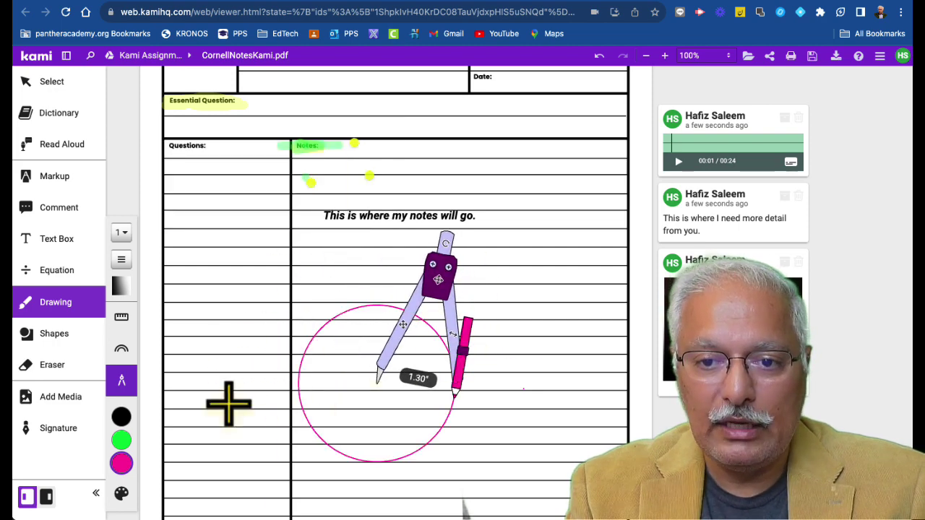
pyautogui.click(122, 439)
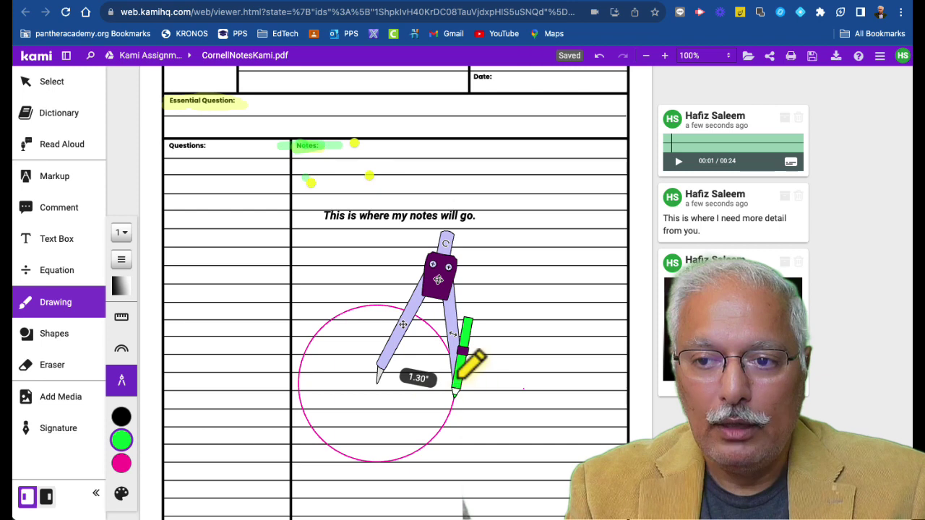
pyautogui.moveTo(455, 339)
pyautogui.mouseDown()
pyautogui.moveTo(499, 325)
pyautogui.moveTo(482, 326)
pyautogui.moveTo(466, 305)
pyautogui.moveTo(491, 322)
pyautogui.moveTo(501, 380)
pyautogui.moveTo(407, 429)
pyautogui.moveTo(351, 377)
pyautogui.moveTo(424, 351)
pyautogui.moveTo(436, 379)
pyautogui.mouseUp()
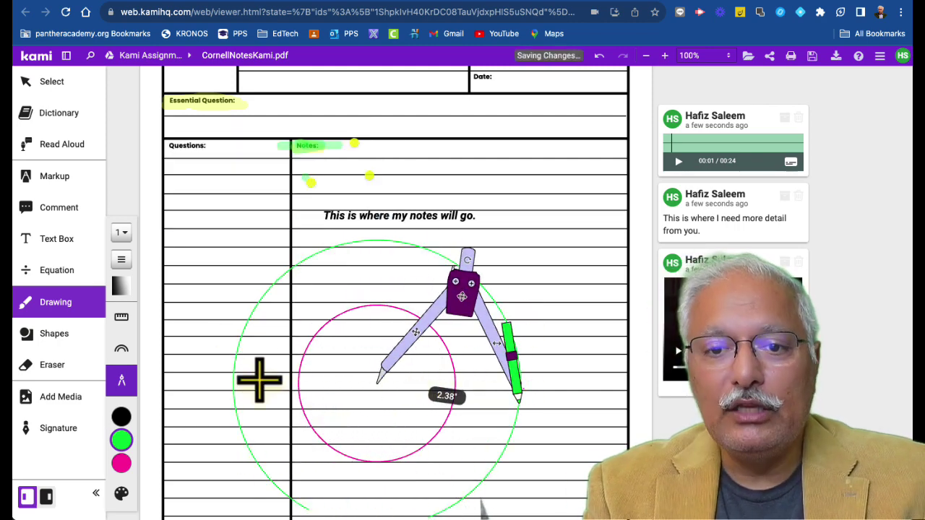
# Step: Draw a green rectangle to the right of the notes sentence
pyautogui.click(81, 341)
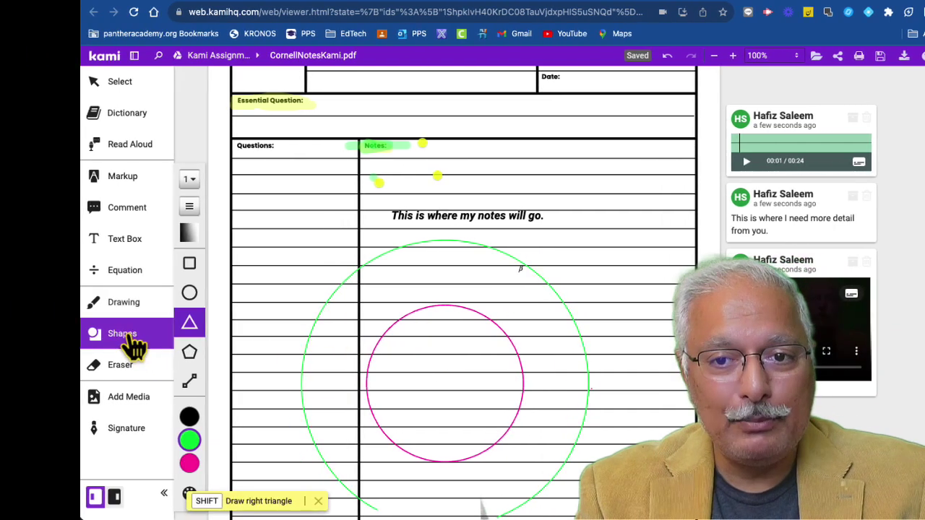
pyautogui.click(192, 267)
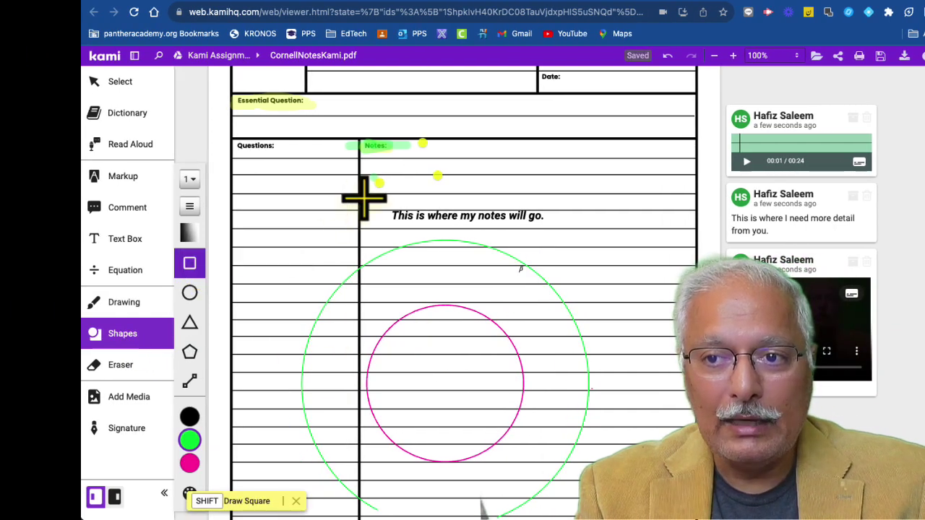
pyautogui.moveTo(561, 161); pyautogui.dragTo(660, 255)
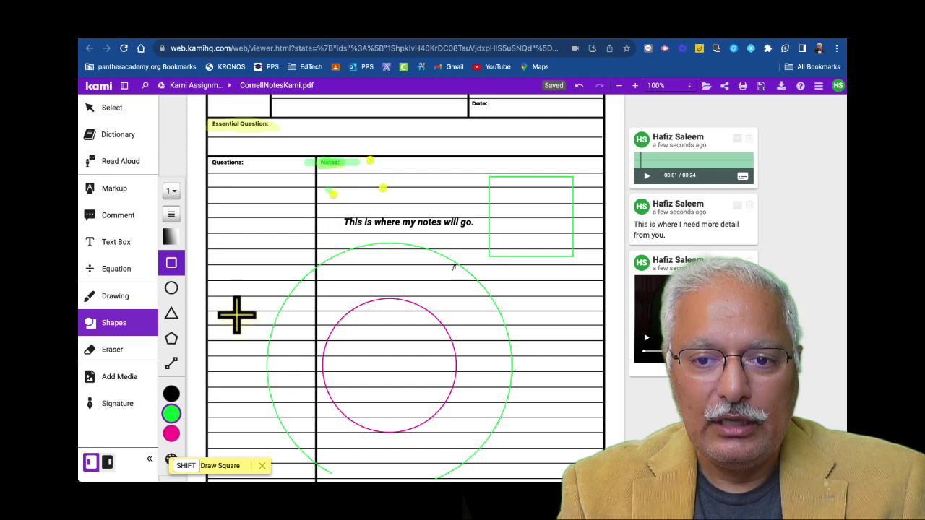
# Step: Switch to red and draw a circle in the Questions column
pyautogui.moveTo(180, 397)
pyautogui.click(199, 413)
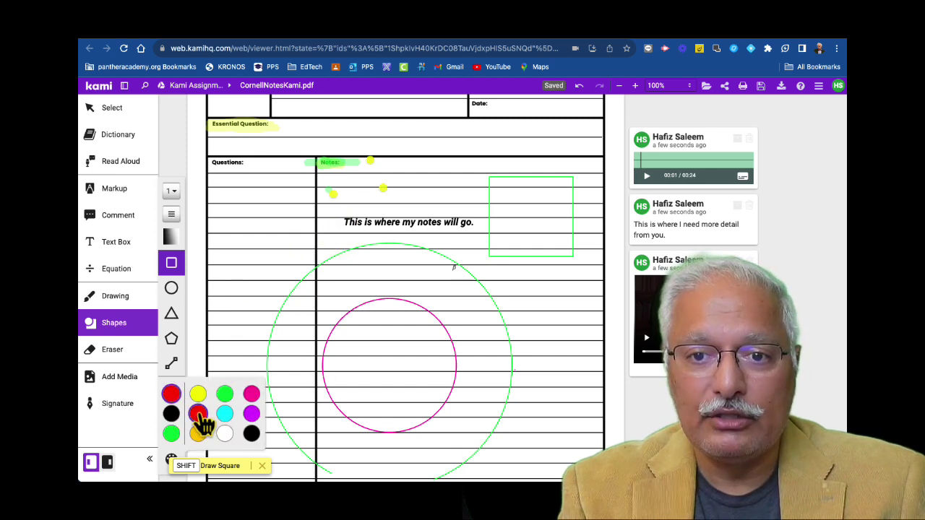
pyautogui.click(171, 287)
pyautogui.moveTo(228, 200); pyautogui.dragTo(296, 266)
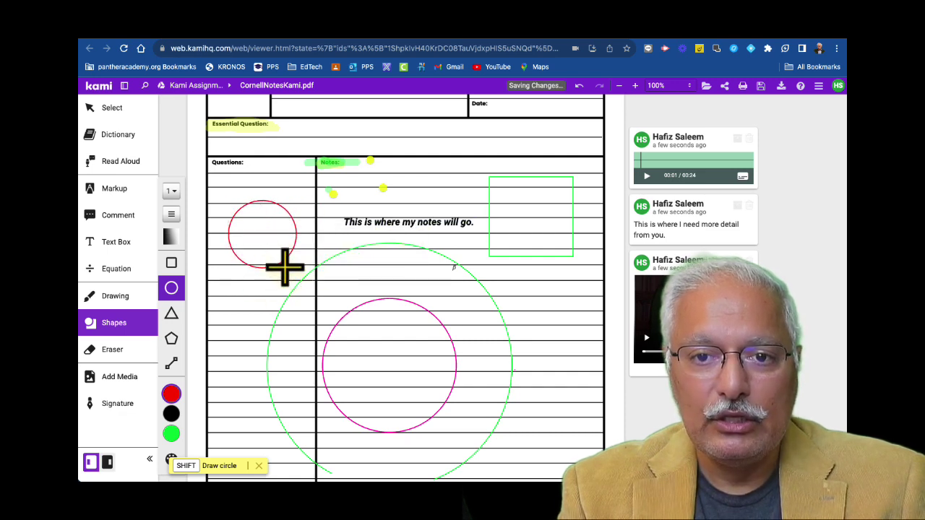
pyautogui.click(267, 241)
# Step: Create a text box and move it into the green rectangle
pyautogui.click(108, 243)
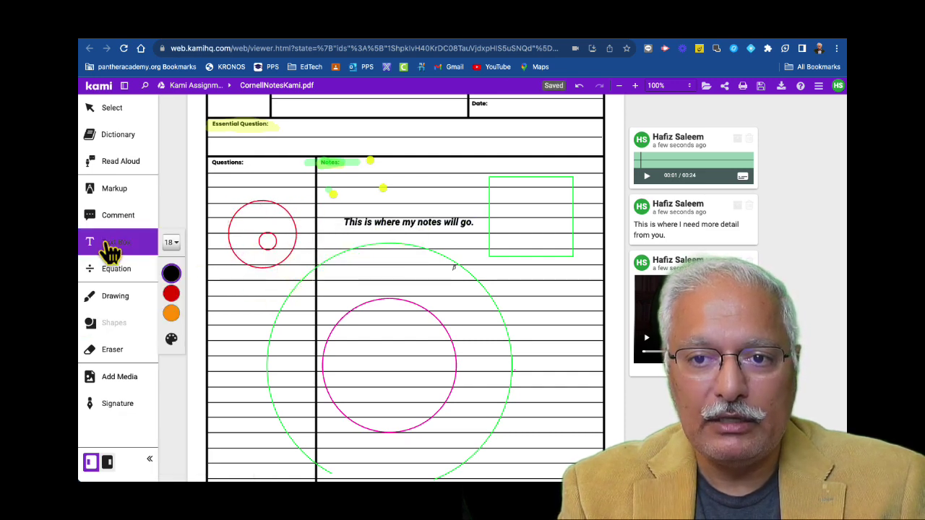
pyautogui.click(246, 219)
pyautogui.moveTo(273, 207)
pyautogui.mouseDown()
pyautogui.moveTo(262, 227)
pyautogui.moveTo(429, 237)
pyautogui.moveTo(539, 204)
pyautogui.moveTo(529, 205)
pyautogui.mouseUp()
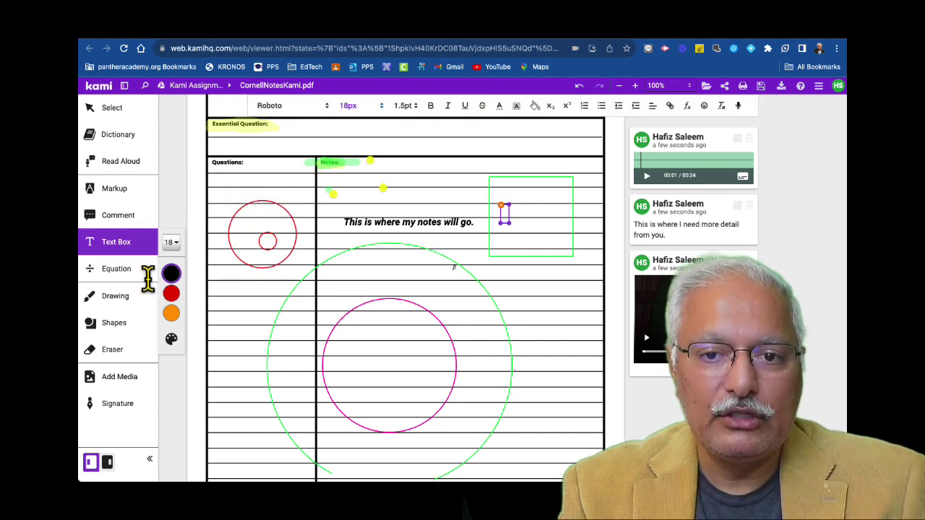
pyautogui.click(121, 351)
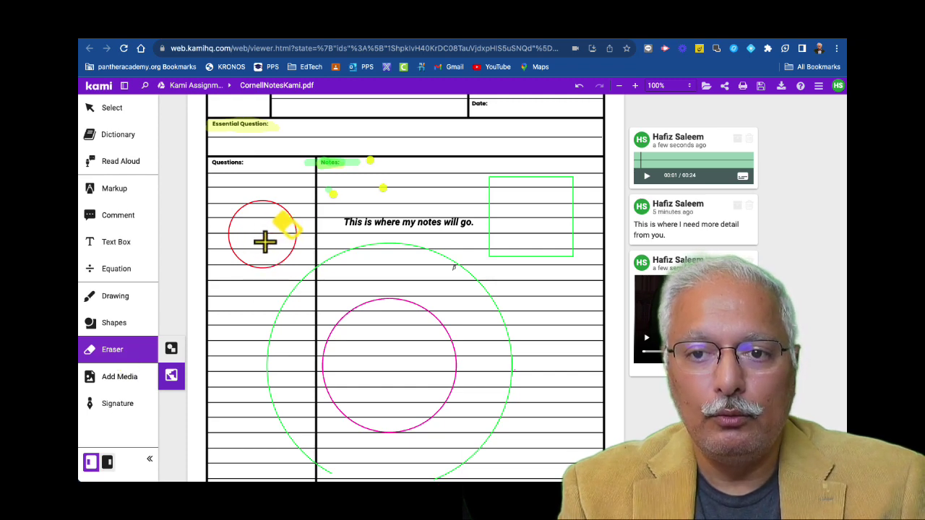
# Step: Take a webcam photo, drop it in the Notes area, and shrink it above the notes sentence
pyautogui.click(121, 378)
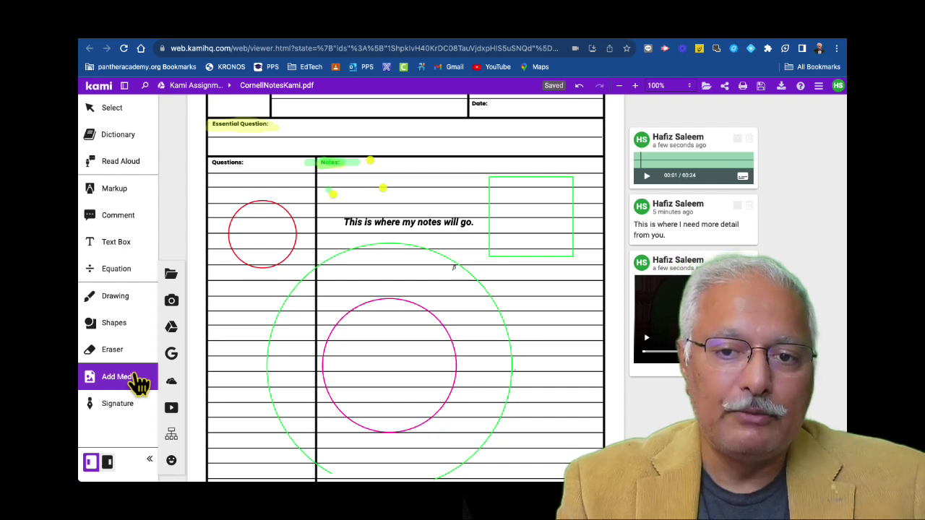
pyautogui.click(172, 301)
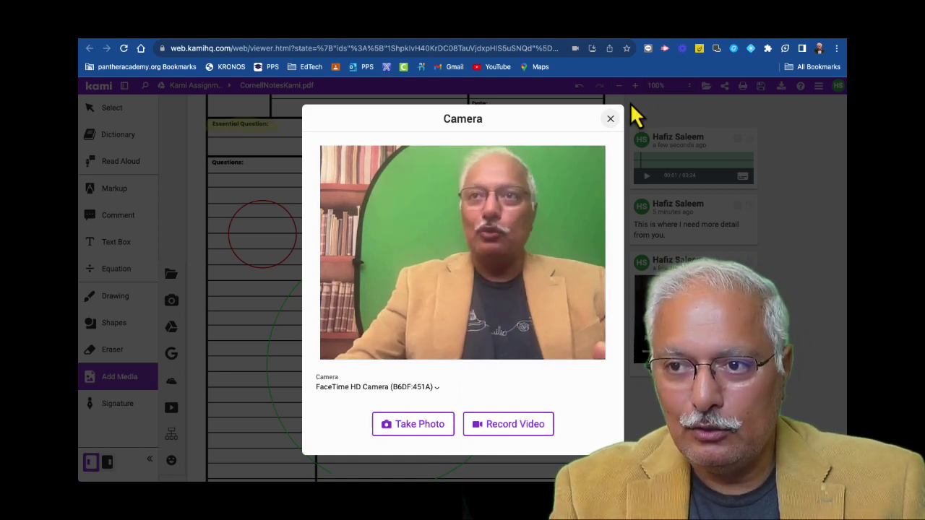
pyautogui.click(609, 119)
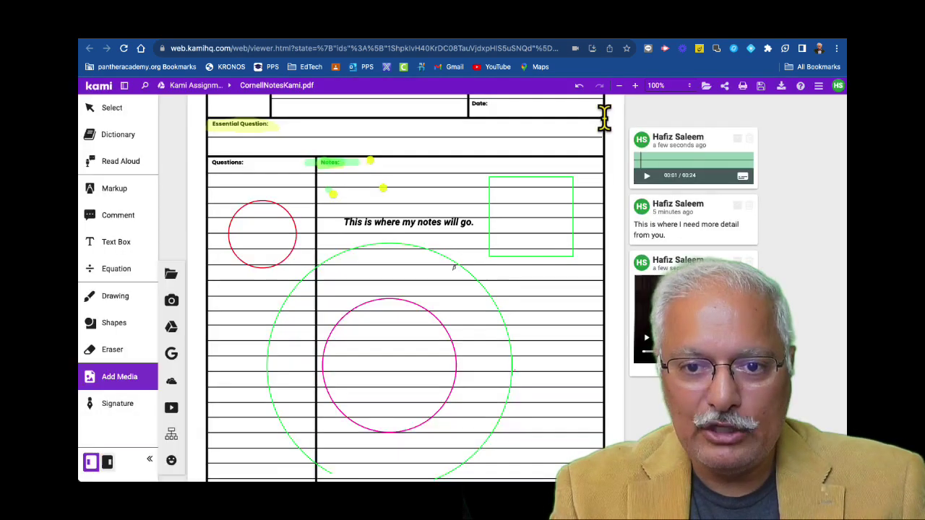
pyautogui.click(171, 301)
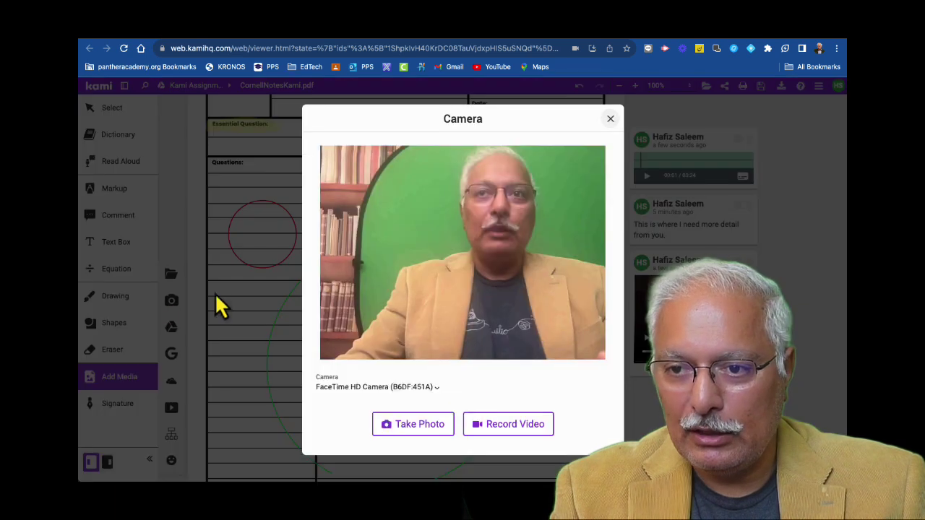
pyautogui.click(415, 426)
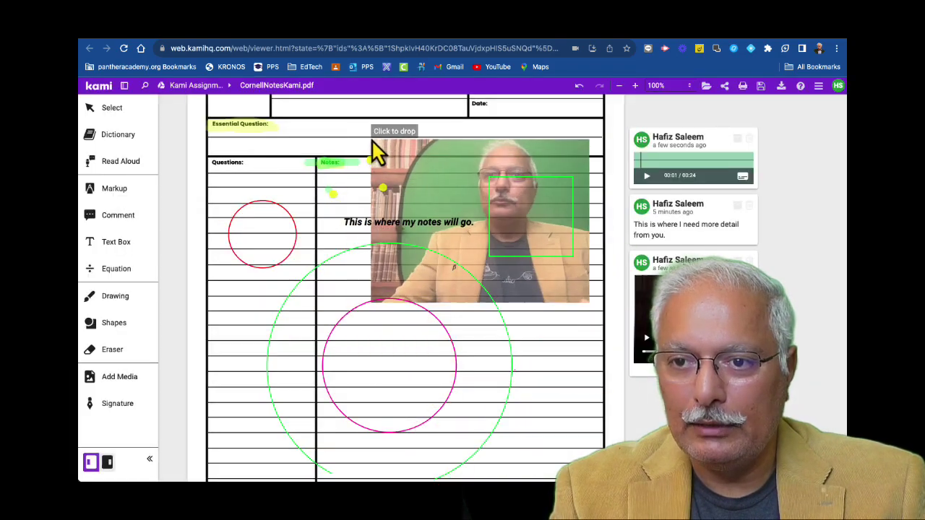
pyautogui.click(372, 140)
pyautogui.click(586, 300)
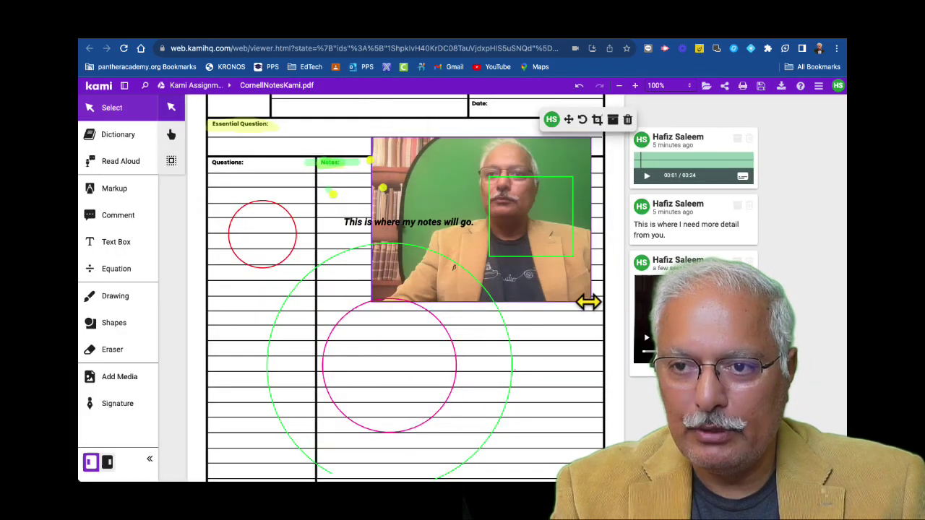
pyautogui.moveTo(586, 300); pyautogui.dragTo(503, 256)
pyautogui.click(267, 361)
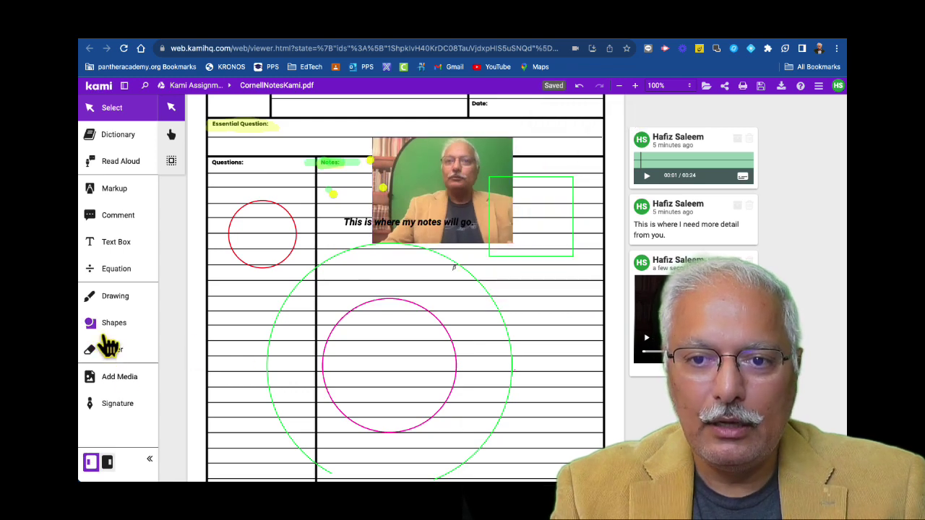
# Step: Insert a web-searched giant duck image and shrink it to fit the page's right edge
pyautogui.click(123, 379)
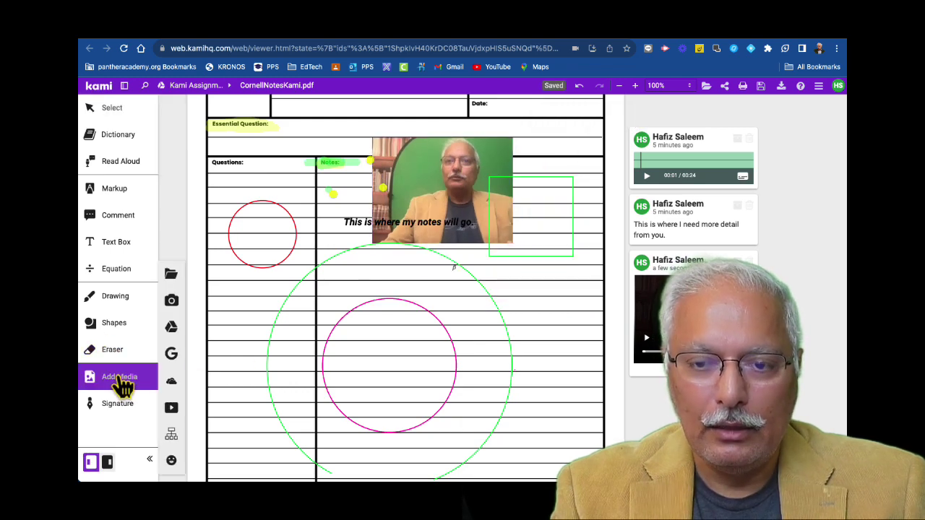
pyautogui.click(171, 329)
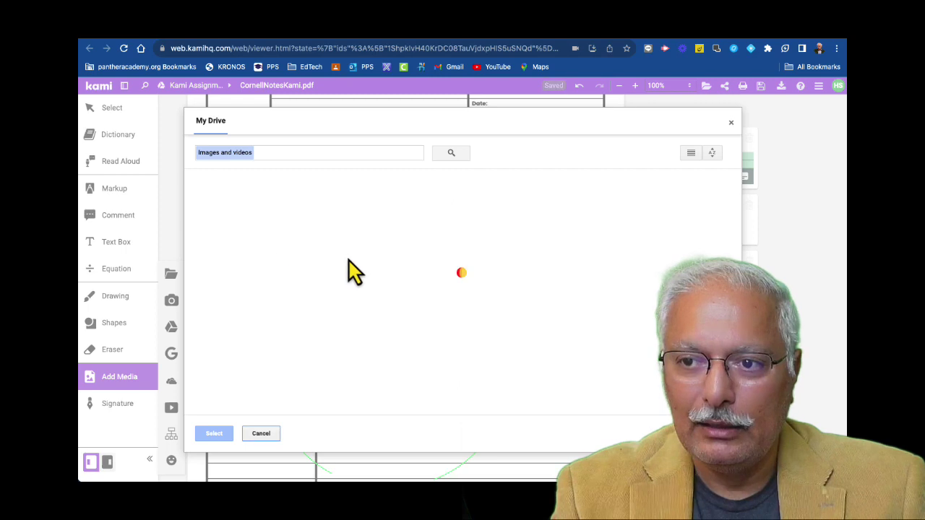
pyautogui.click(731, 123)
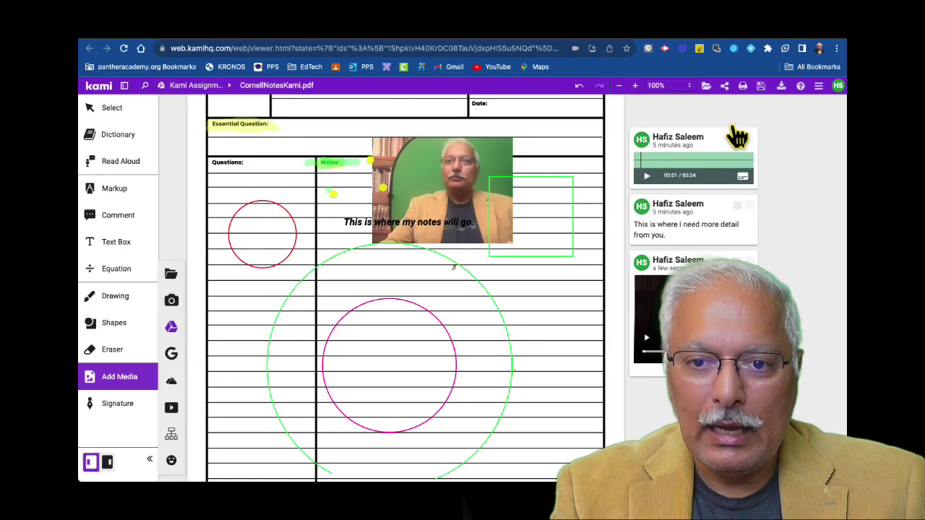
pyautogui.click(171, 353)
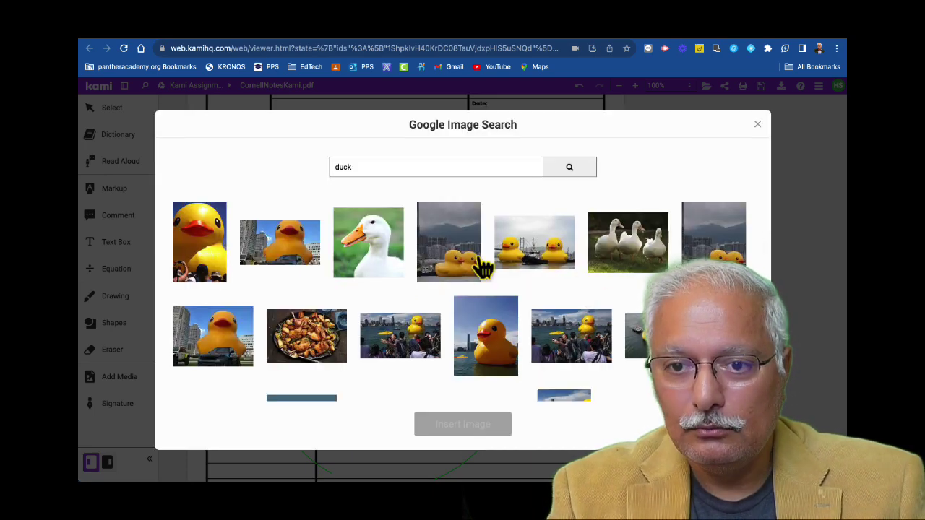
pyautogui.click(219, 336)
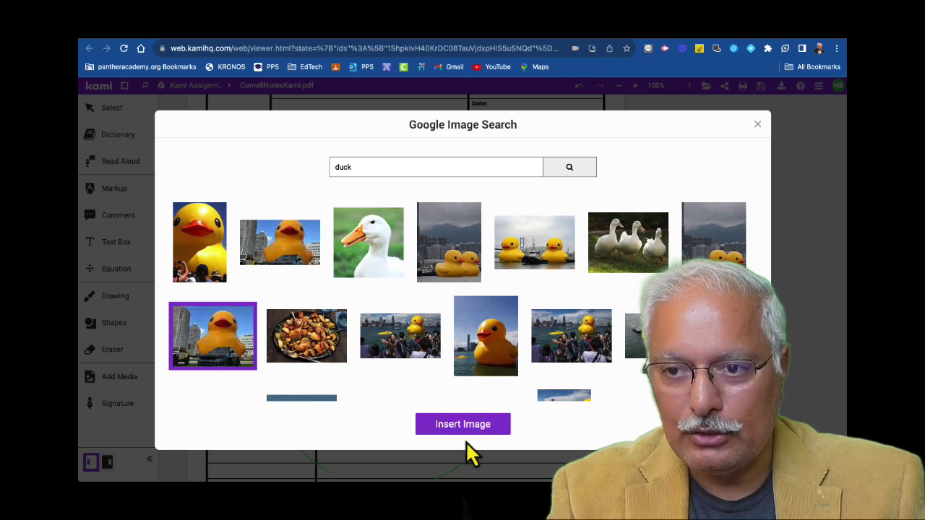
pyautogui.click(466, 427)
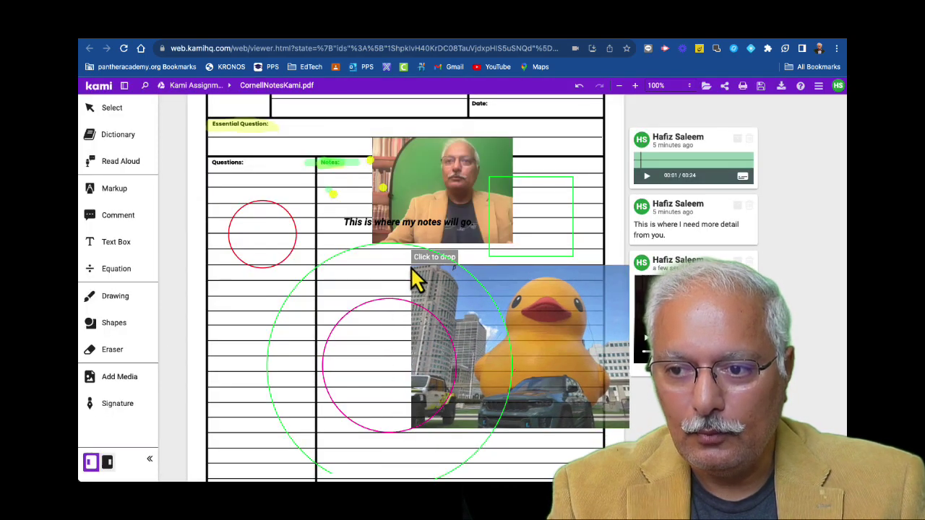
pyautogui.click(394, 278)
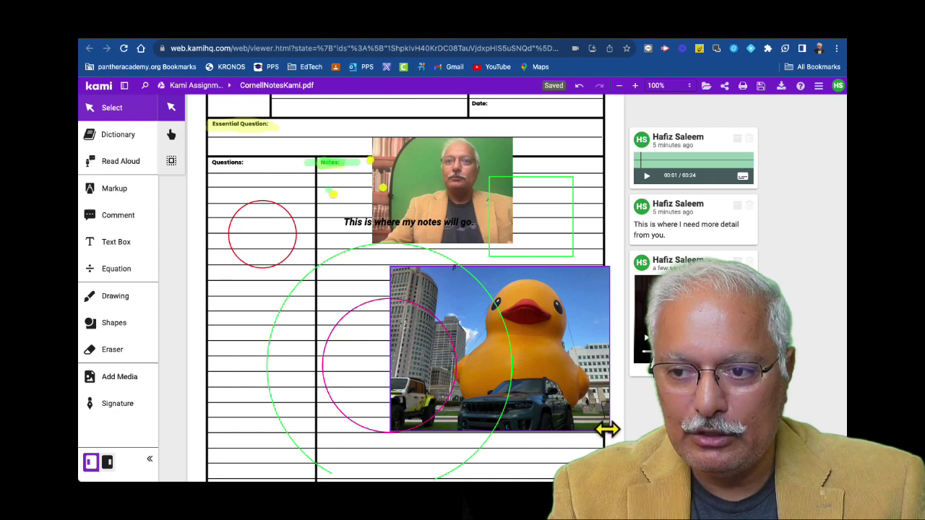
pyautogui.moveTo(608, 432); pyautogui.dragTo(576, 320)
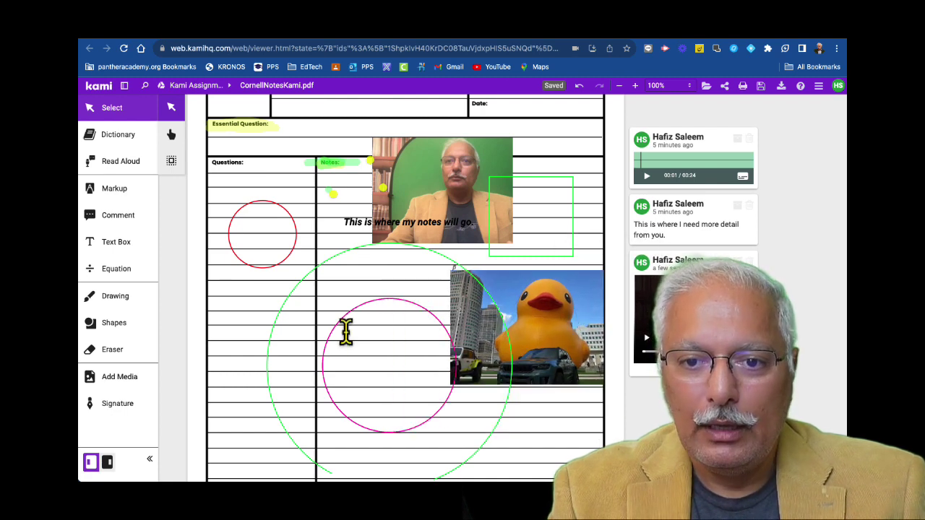
# Step: Copy the study-music YouTube video's share link
pyautogui.click(119, 378)
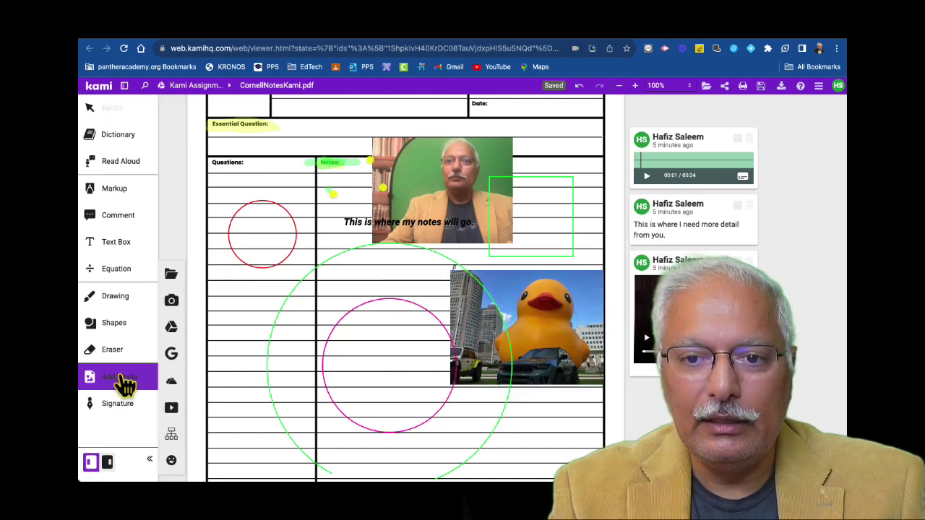
pyautogui.click(172, 409)
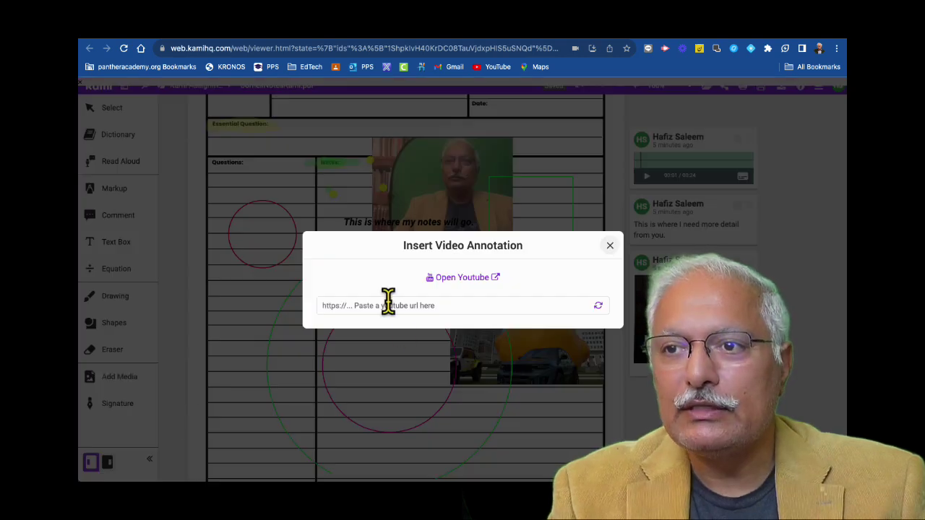
pyautogui.hotkey('ctrl', 'Tab')
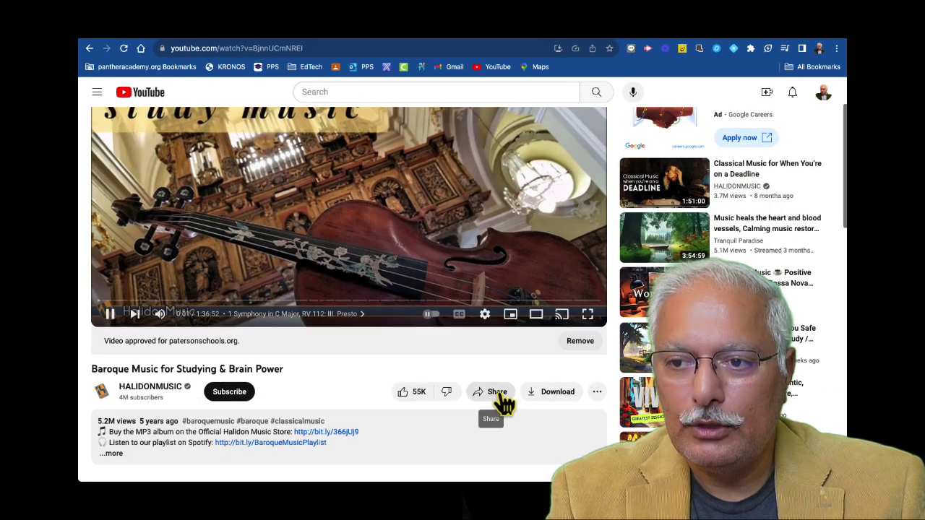
pyautogui.click(496, 394)
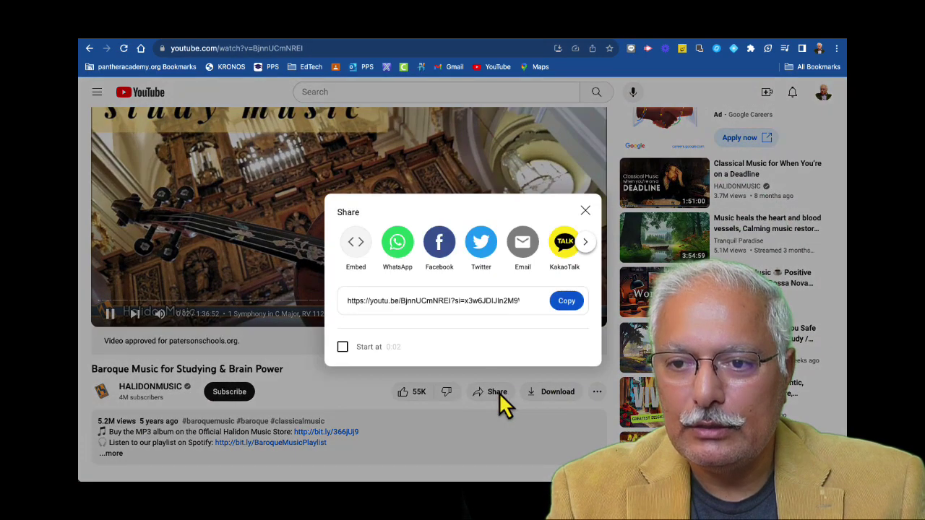
pyautogui.click(567, 303)
# Step: Paste the Baroque video link, insert it at the lower left, and shrink the player
pyautogui.hotkey('ctrl', 'shift', 'Tab')
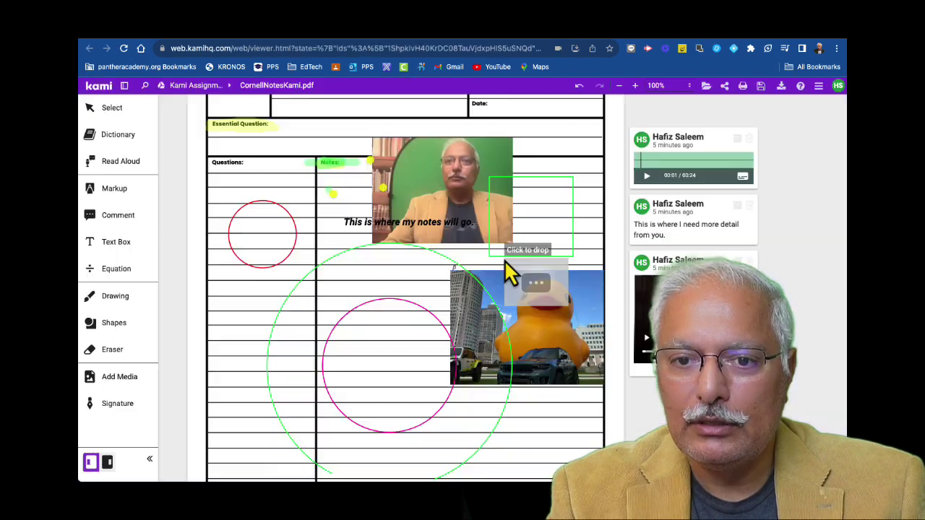
pyautogui.click(132, 386)
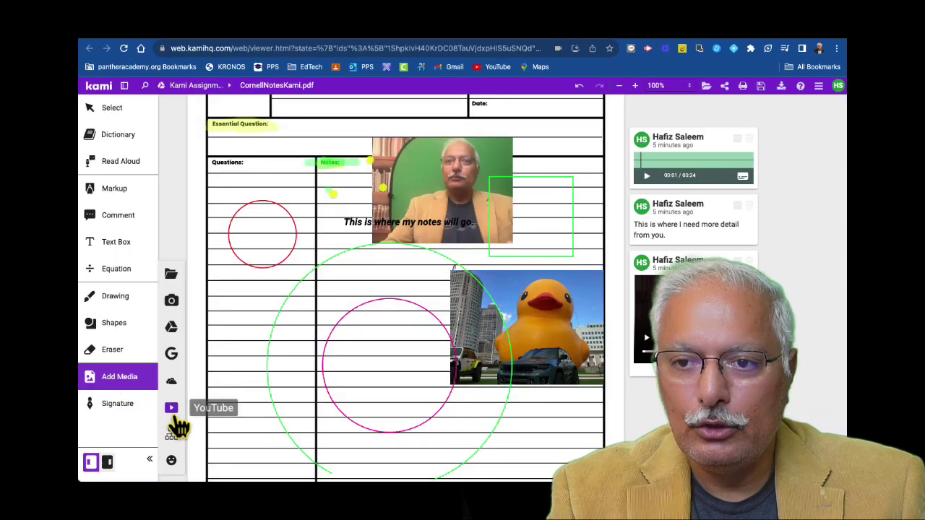
pyautogui.click(172, 410)
pyautogui.click(377, 310)
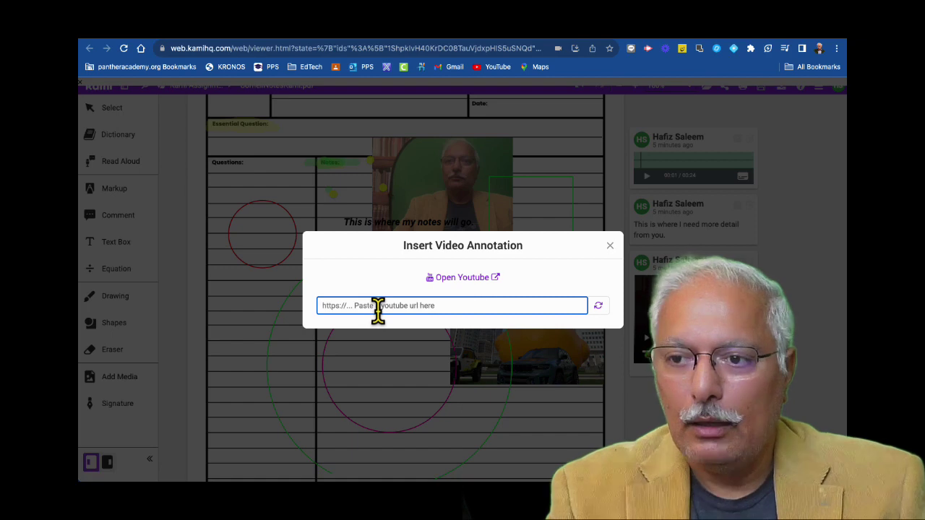
pyautogui.press('super+v')
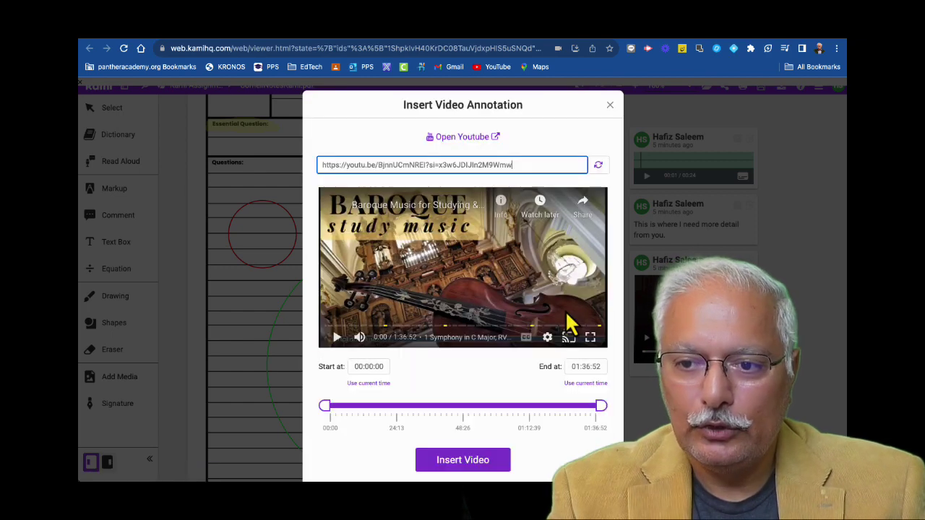
pyautogui.click(466, 465)
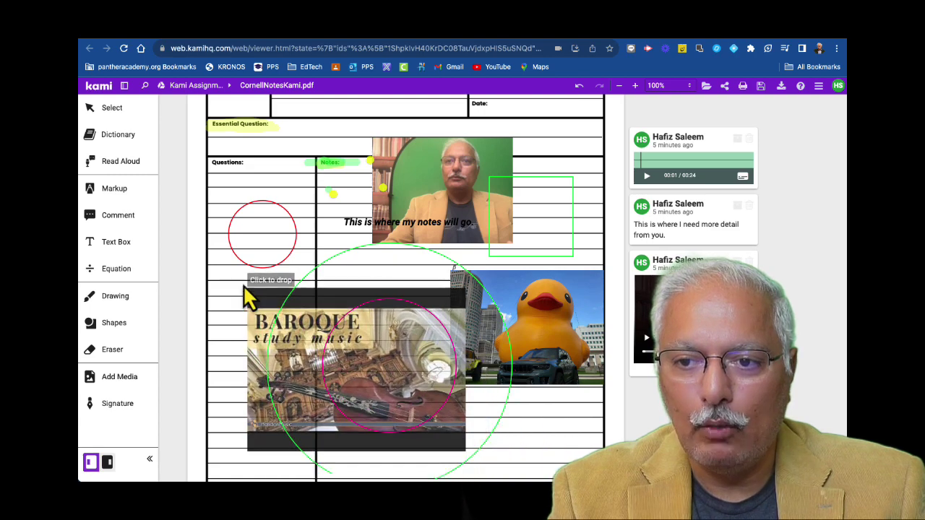
pyautogui.click(220, 295)
pyautogui.moveTo(434, 443); pyautogui.dragTo(394, 417)
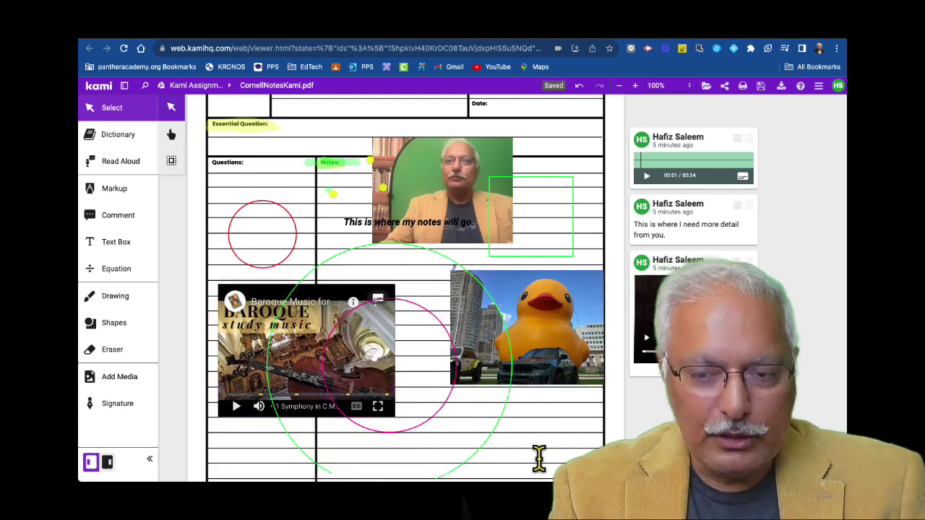